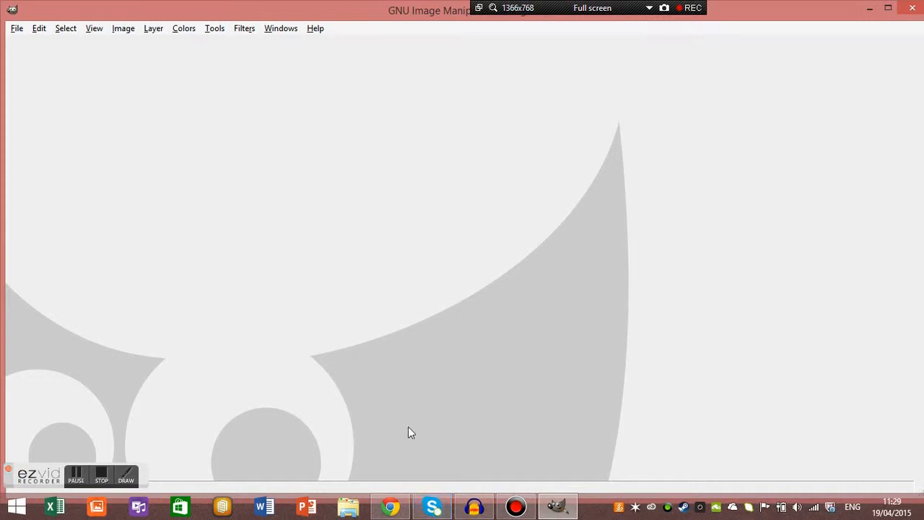
Step: Create a new blank image of 640 × 400 pixels
{"action": "left_click", "coordinate": [17, 31]}
{"action": "left_click", "coordinate": [27, 44]}
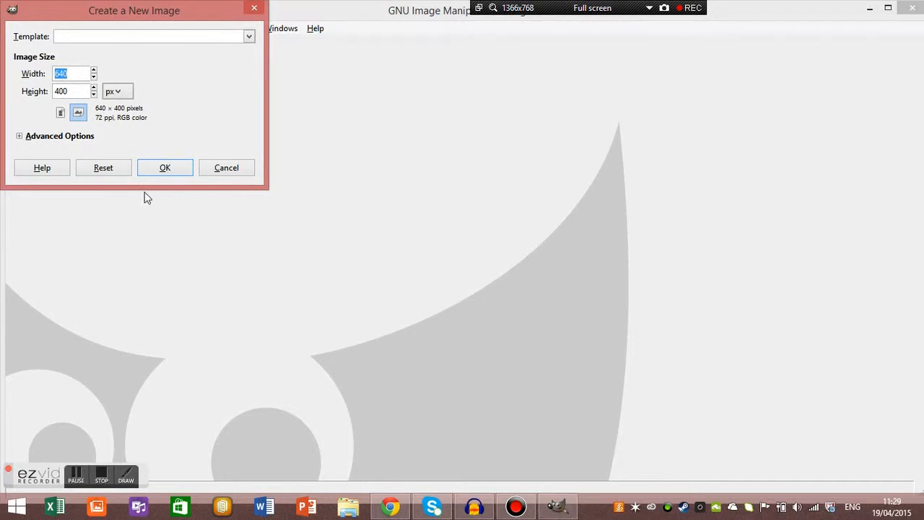
{"action": "left_click", "coordinate": [165, 168]}
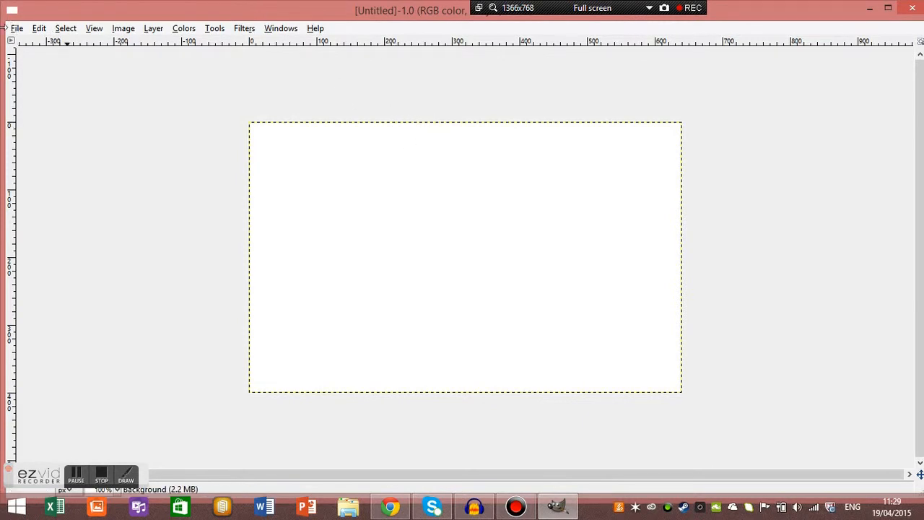
Step: Open the photo kim-jong-un-satire1.jpg from the recently used files and maximize its window
{"action": "left_click", "coordinate": [15, 30]}
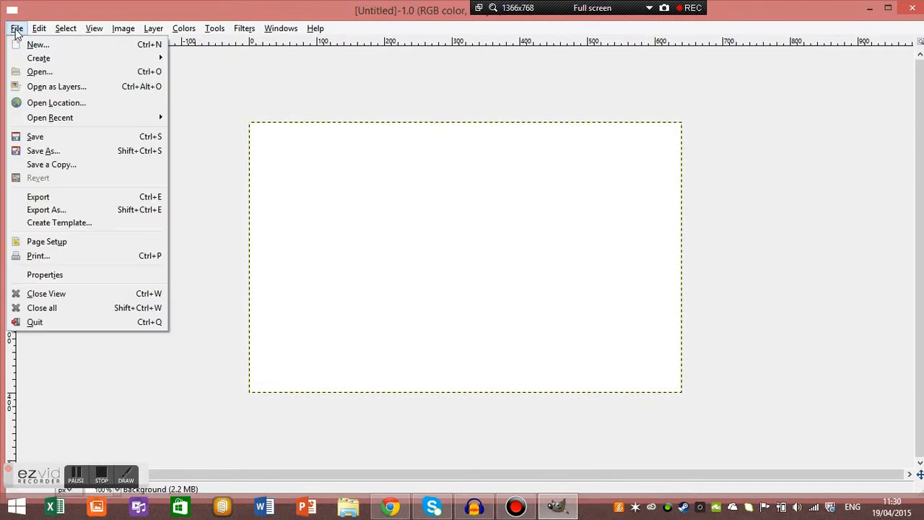
{"action": "left_click", "coordinate": [50, 76]}
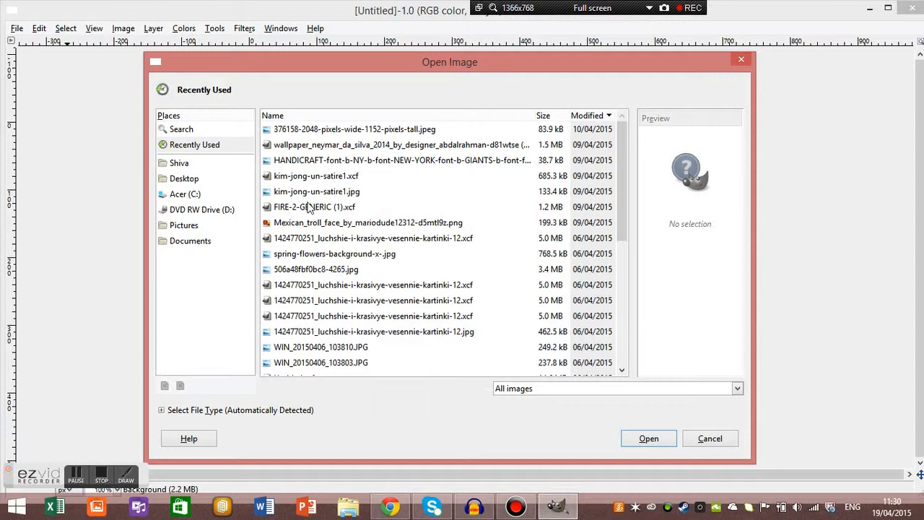
{"action": "left_click", "coordinate": [340, 146]}
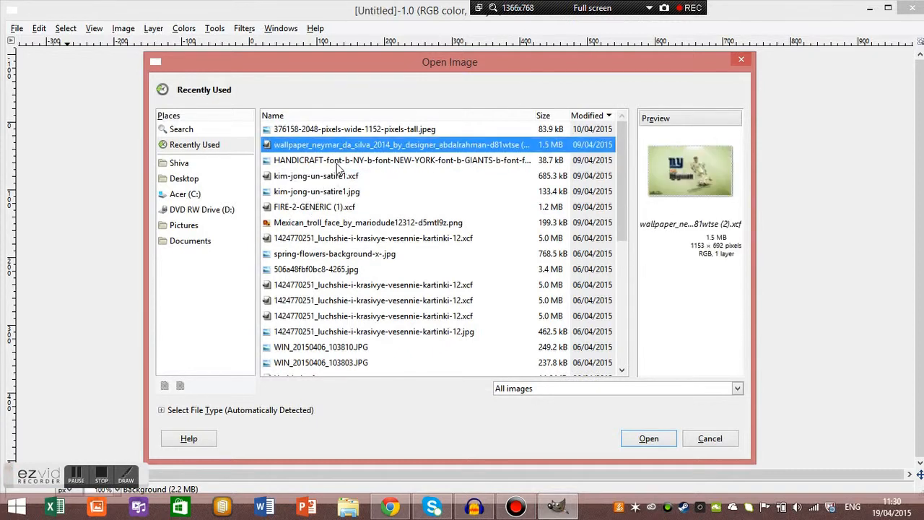
{"action": "left_click", "coordinate": [335, 161]}
{"action": "left_click", "coordinate": [332, 192]}
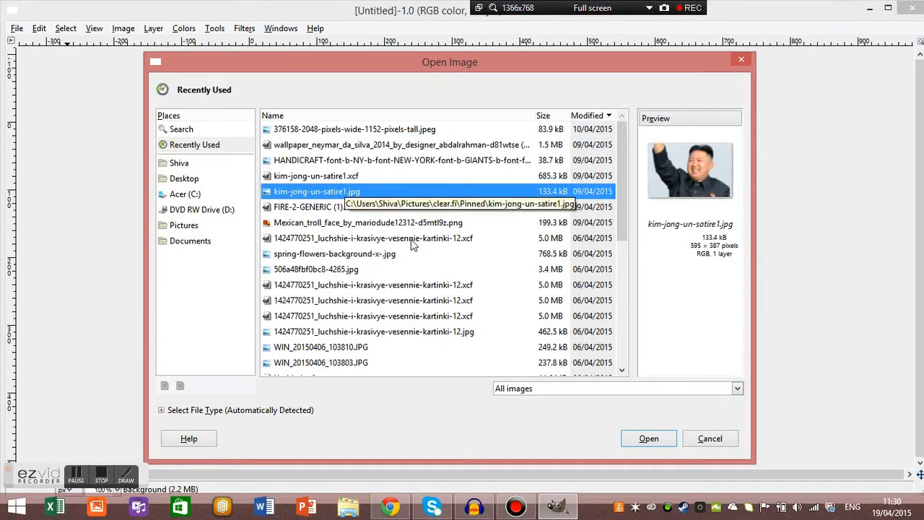
{"action": "left_click", "coordinate": [640, 438]}
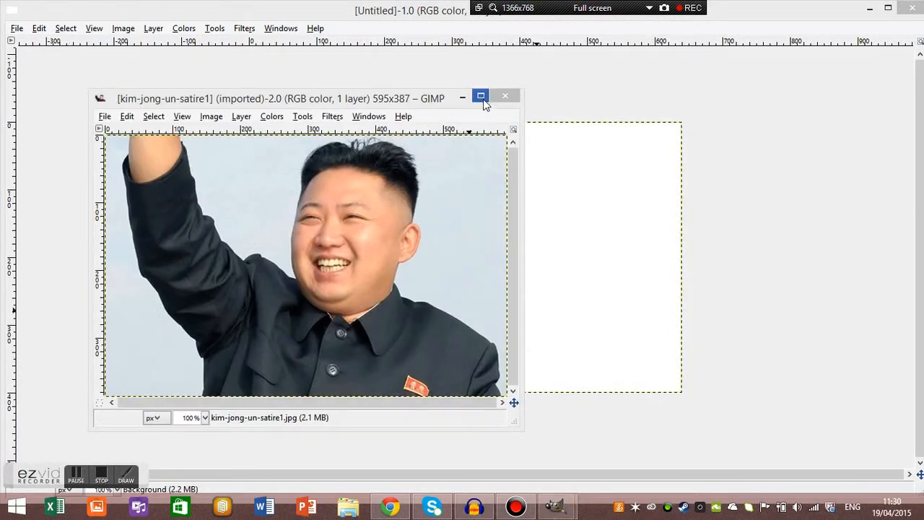
{"action": "left_click", "coordinate": [480, 97]}
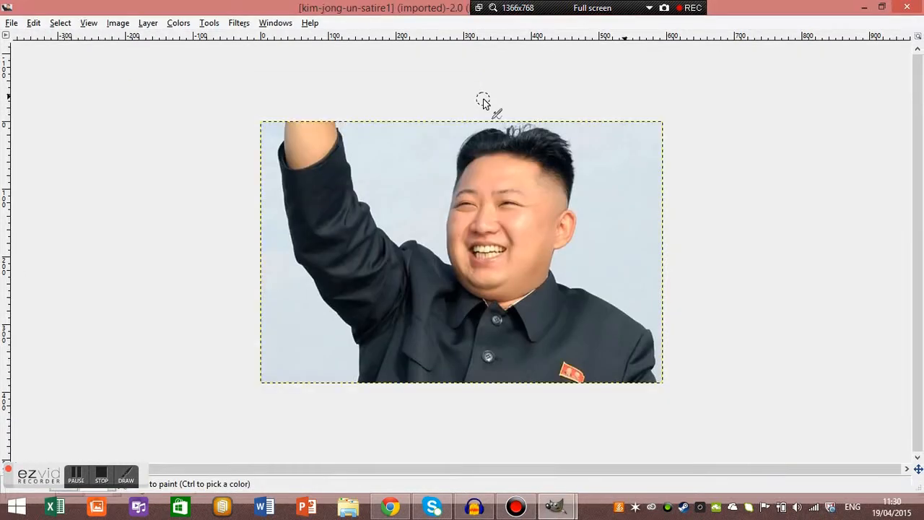
Step: Open FIRE-2-GENERIC (1).jpg from the Pinned folder in its own maximized window
{"action": "left_click", "coordinate": [865, 8]}
{"action": "left_click", "coordinate": [14, 30]}
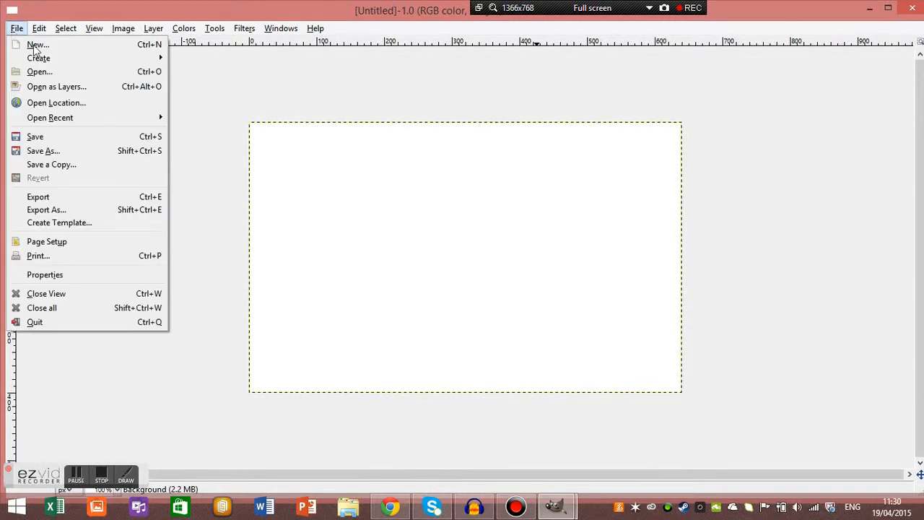
{"action": "left_click", "coordinate": [40, 71]}
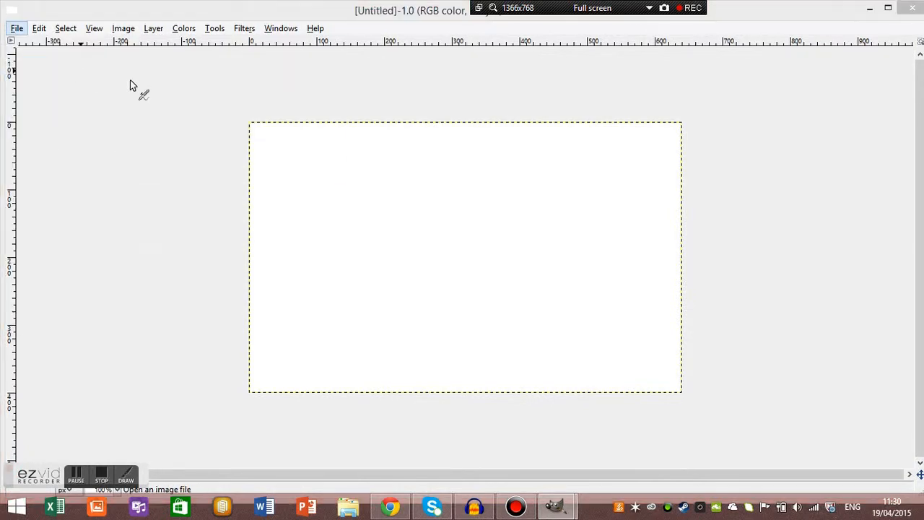
{"action": "left_click", "coordinate": [320, 277]}
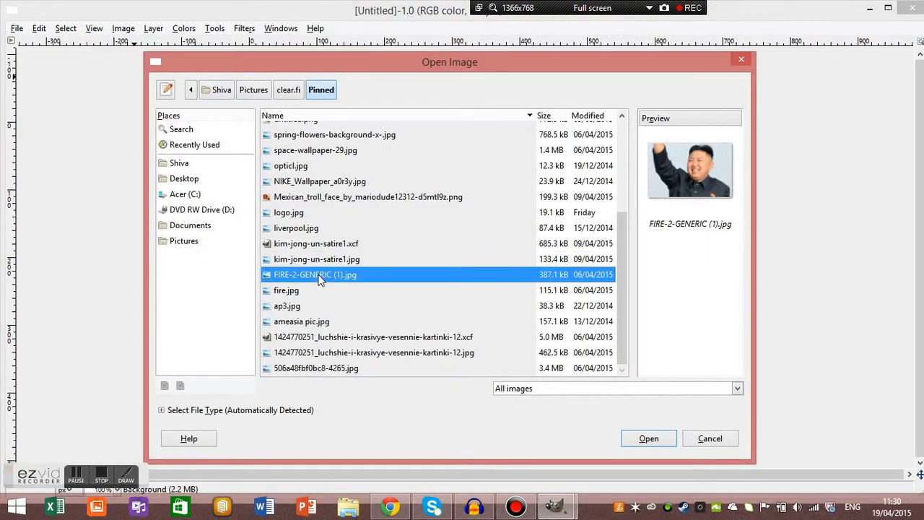
{"action": "double_click", "coordinate": [318, 277]}
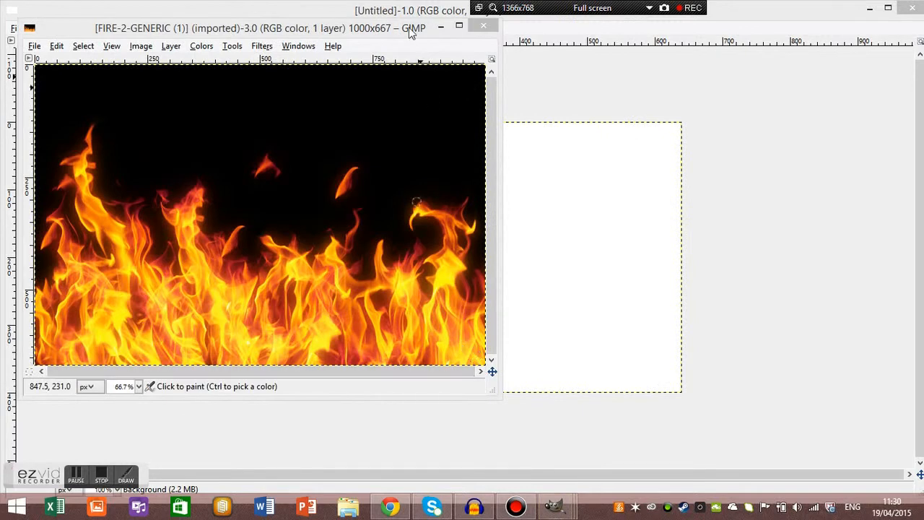
{"action": "left_click", "coordinate": [460, 27]}
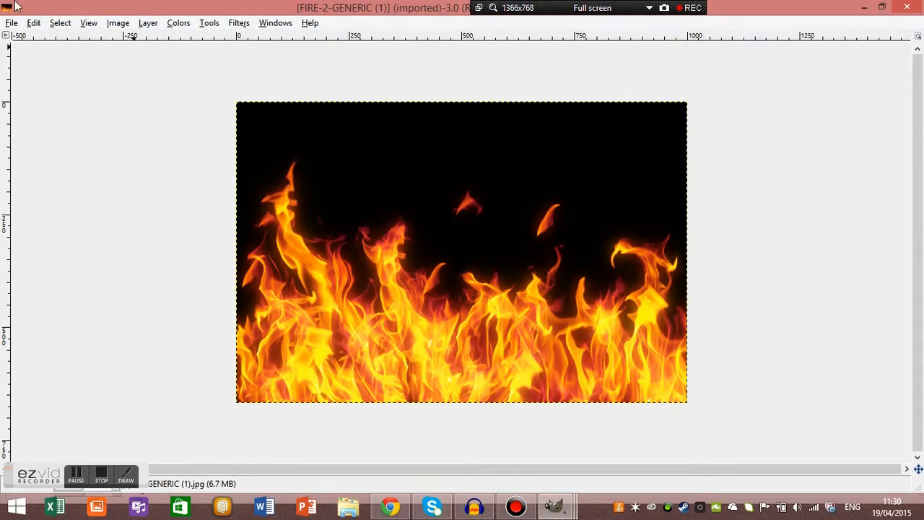
Step: Return to the kim-jong-un-satire1 image and activate the Intelligent Scissors selection tool
{"action": "left_click", "coordinate": [12, 23]}
{"action": "mouse_move", "coordinate": [59, 22]}
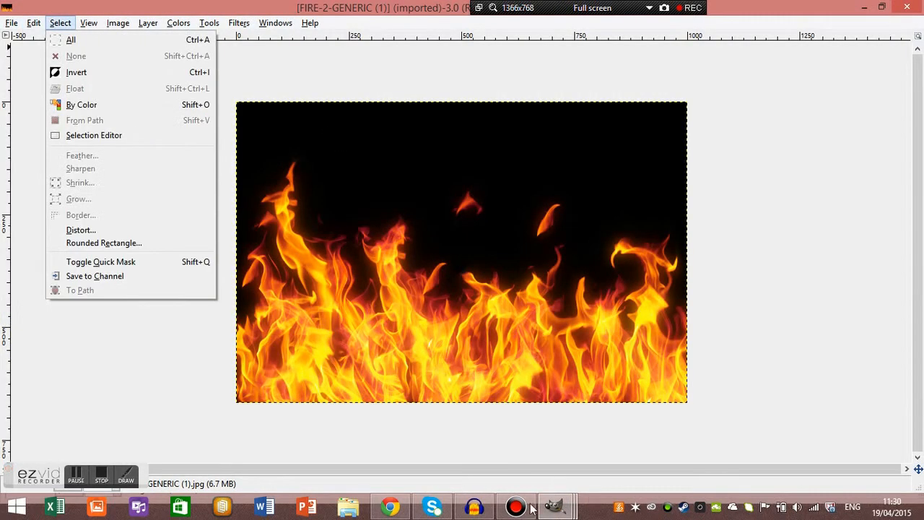
{"action": "mouse_move", "coordinate": [554, 506]}
{"action": "left_click", "coordinate": [550, 433]}
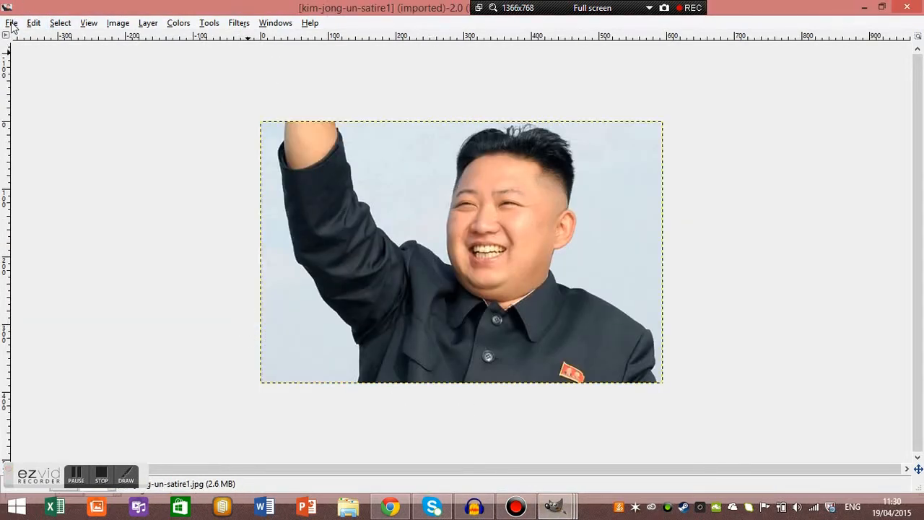
{"action": "left_click", "coordinate": [209, 23]}
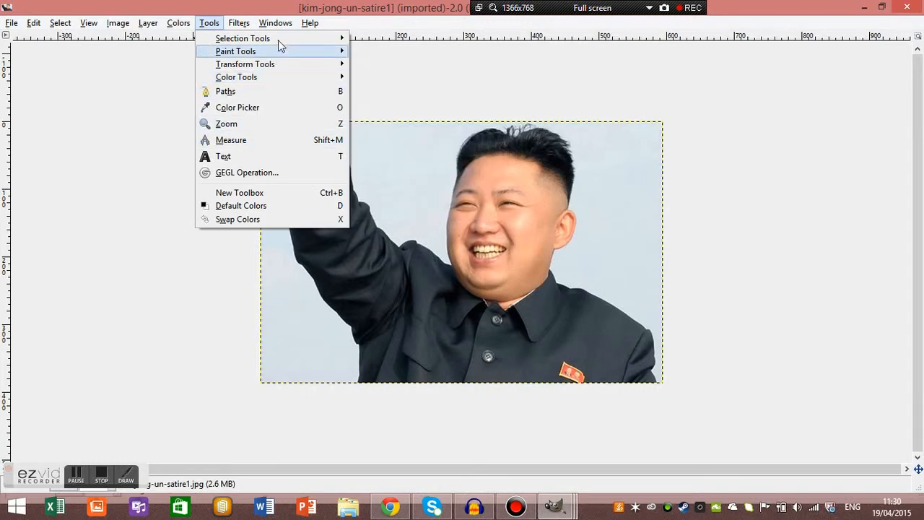
{"action": "mouse_move", "coordinate": [293, 34]}
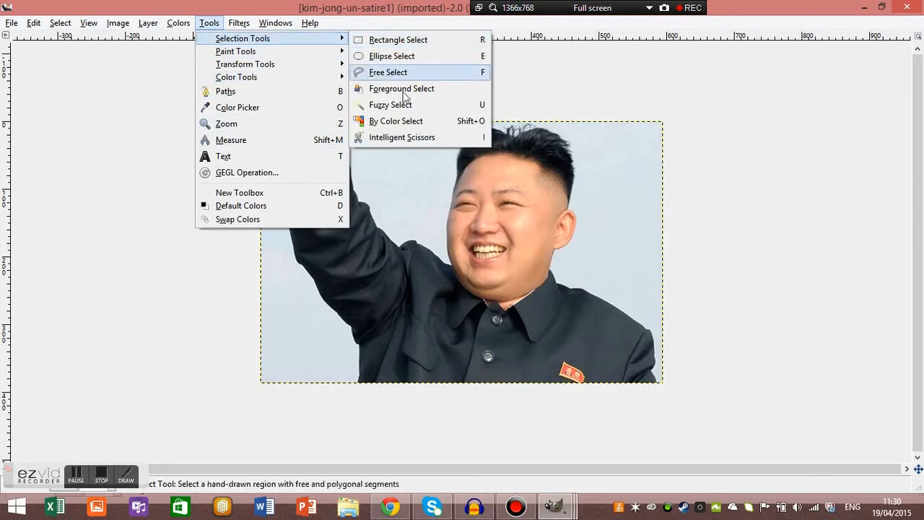
{"action": "left_click", "coordinate": [400, 138]}
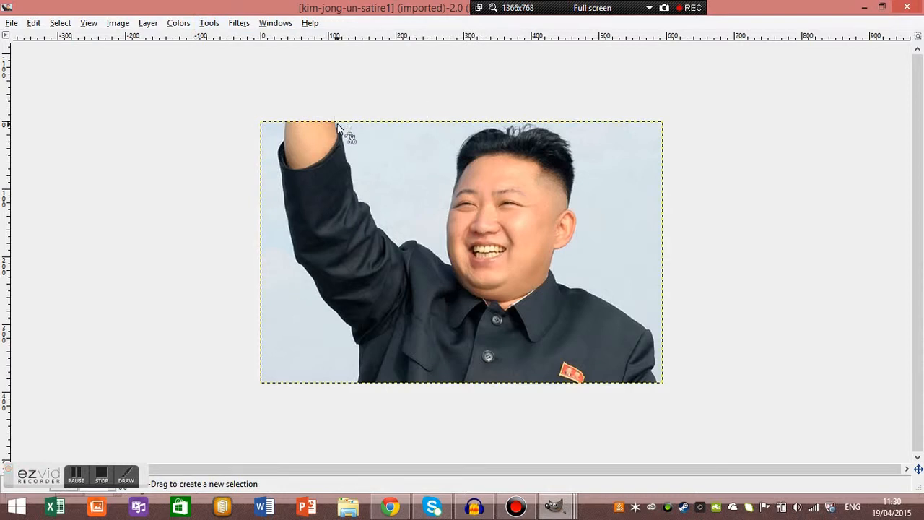
{"action": "left_click", "coordinate": [452, 264]}
{"action": "left_click", "coordinate": [409, 239]}
{"action": "left_click", "coordinate": [368, 317]}
{"action": "left_click", "coordinate": [364, 333]}
{"action": "left_click", "coordinate": [358, 362]}
{"action": "left_click", "coordinate": [356, 370]}
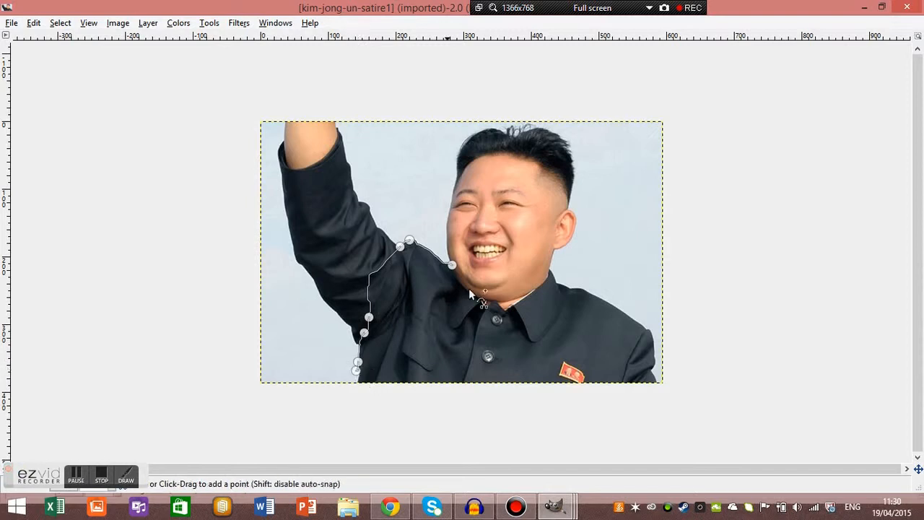
{"action": "left_click", "coordinate": [551, 274]}
{"action": "left_click", "coordinate": [567, 287]}
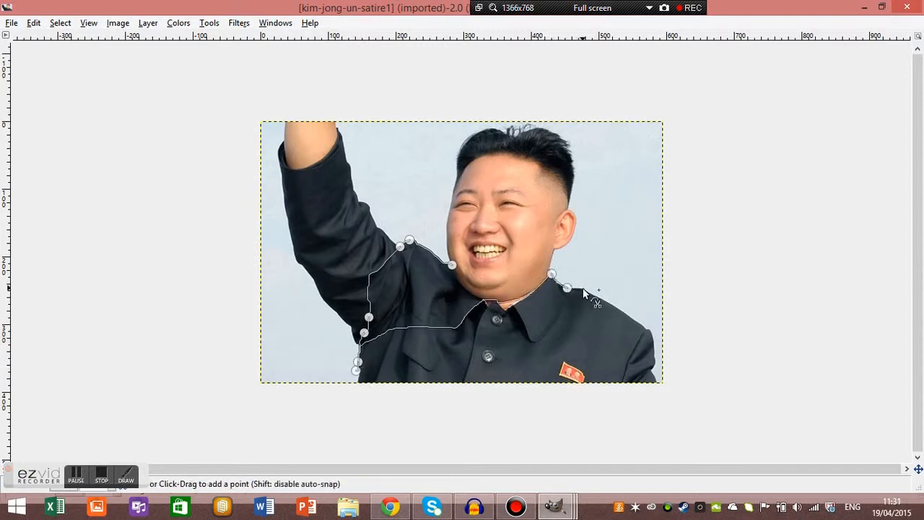
{"action": "left_click", "coordinate": [632, 318]}
{"action": "left_click", "coordinate": [651, 334]}
{"action": "left_click", "coordinate": [655, 359]}
{"action": "left_click", "coordinate": [663, 379]}
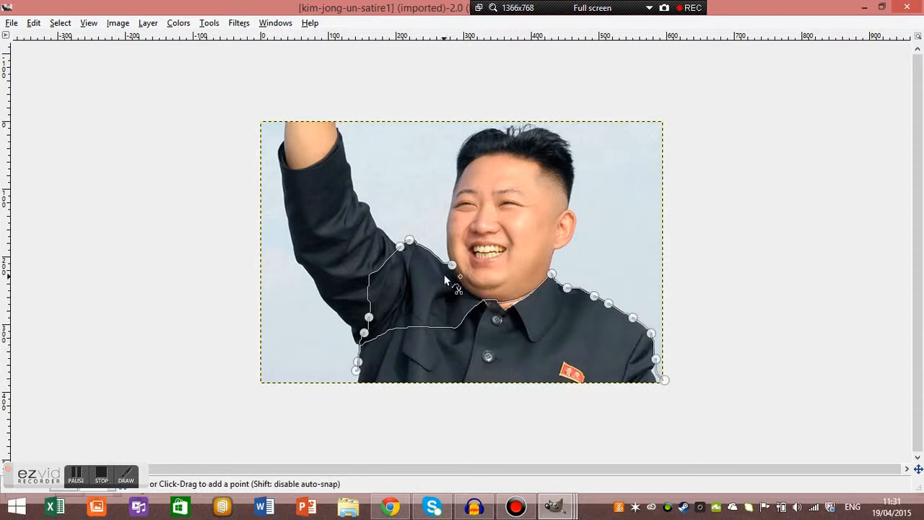
{"action": "left_click", "coordinate": [482, 299]}
{"action": "left_click_drag", "start_coordinate": [478, 297], "coordinate": [460, 290]}
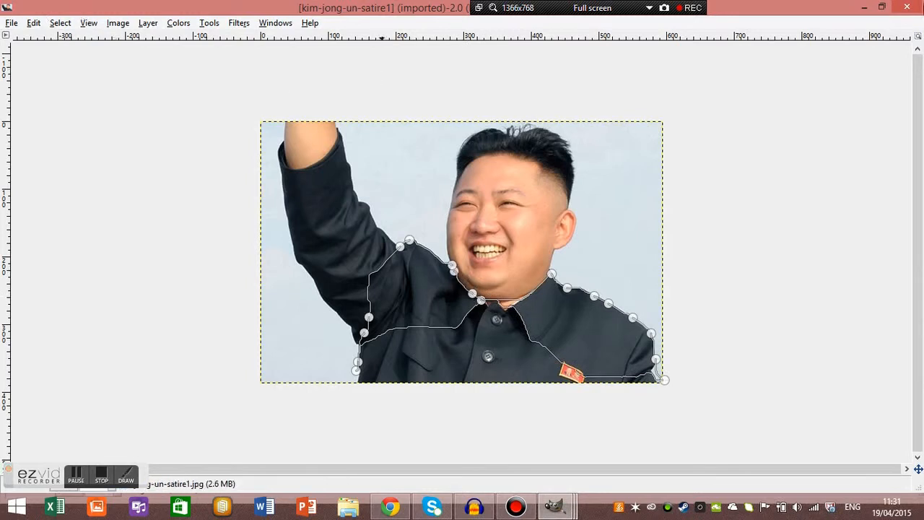
{"action": "left_click", "coordinate": [922, 10]}
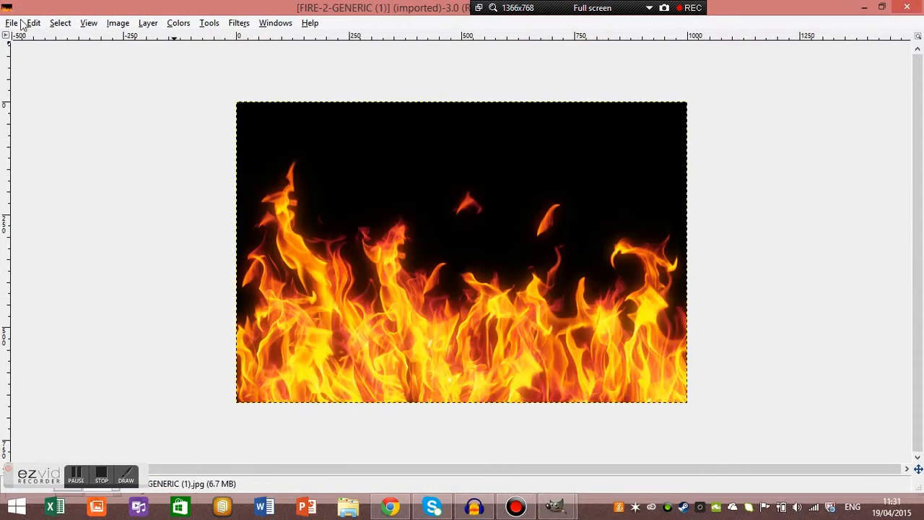
Step: Open kim-jong-un-satire1.jpg again from the Pinned folder and maximize its window
{"action": "left_click", "coordinate": [11, 23]}
{"action": "left_click", "coordinate": [38, 70]}
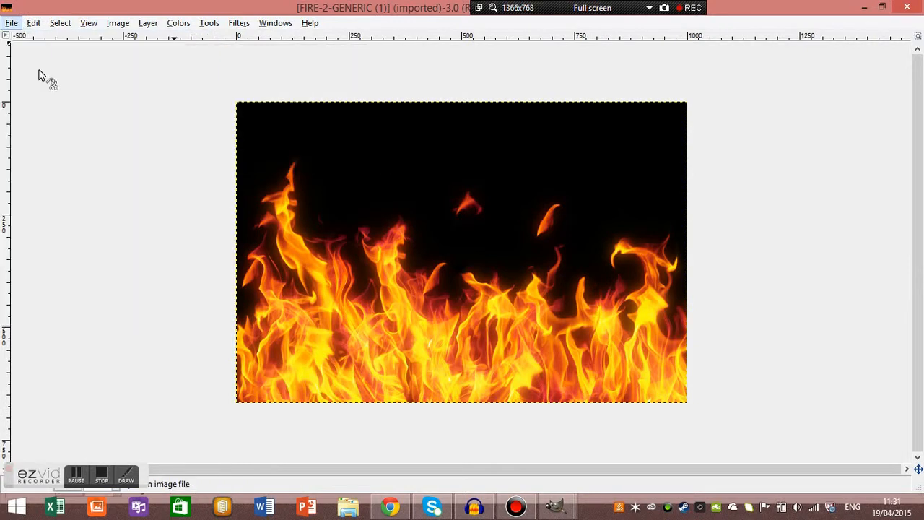
{"action": "left_click", "coordinate": [290, 245]}
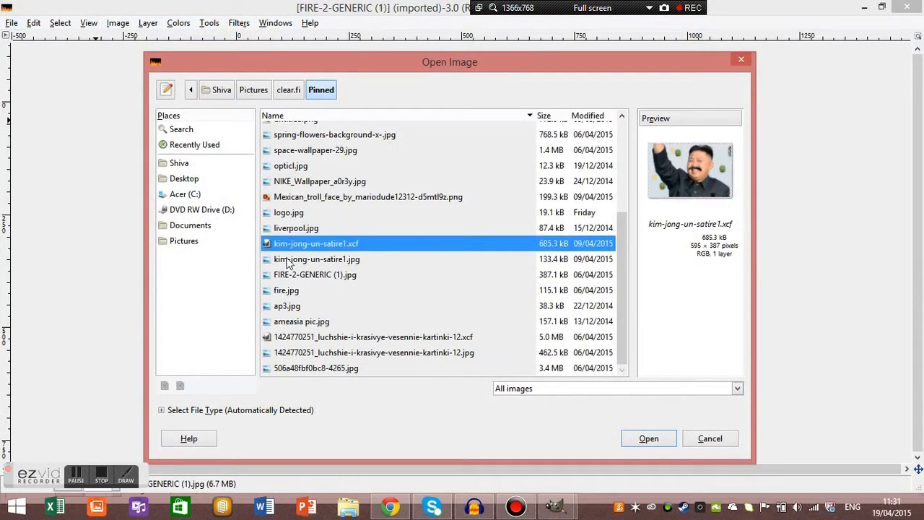
{"action": "left_click", "coordinate": [289, 262]}
{"action": "double_click", "coordinate": [287, 262]}
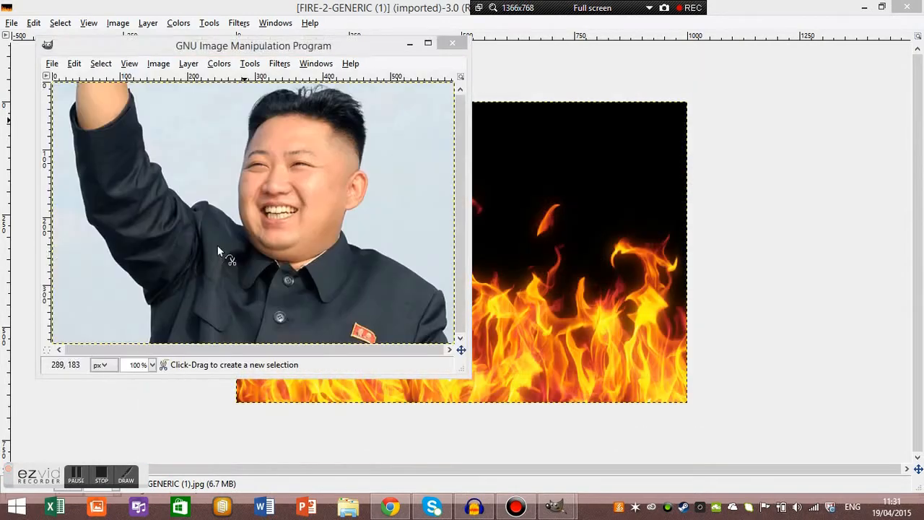
{"action": "left_click", "coordinate": [476, 509]}
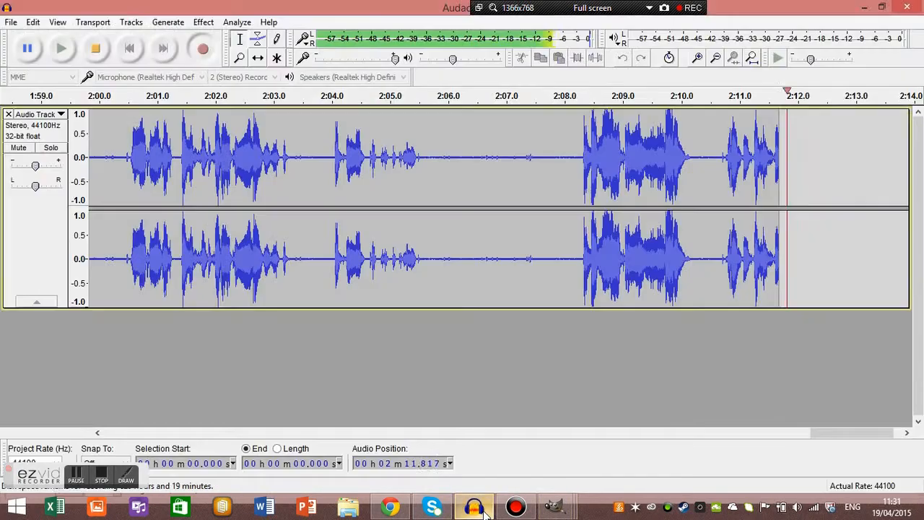
{"action": "left_click", "coordinate": [476, 509]}
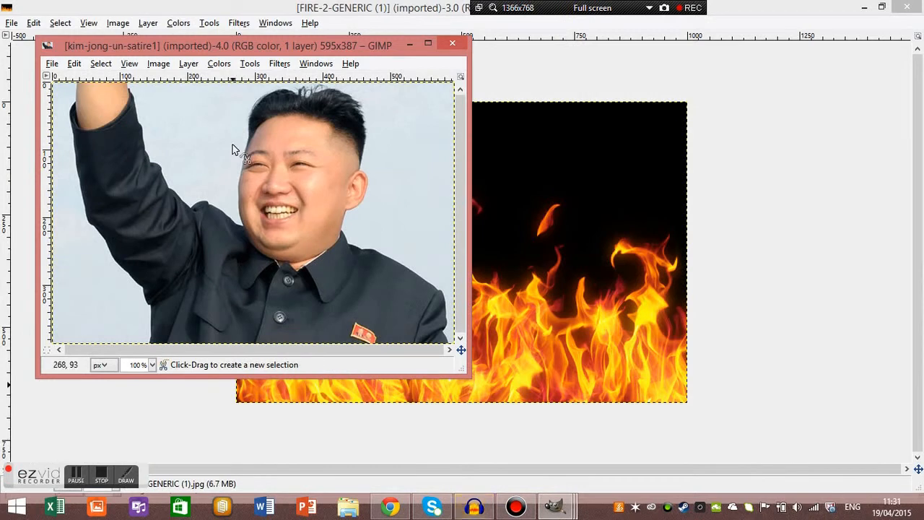
{"action": "left_click", "coordinate": [428, 43]}
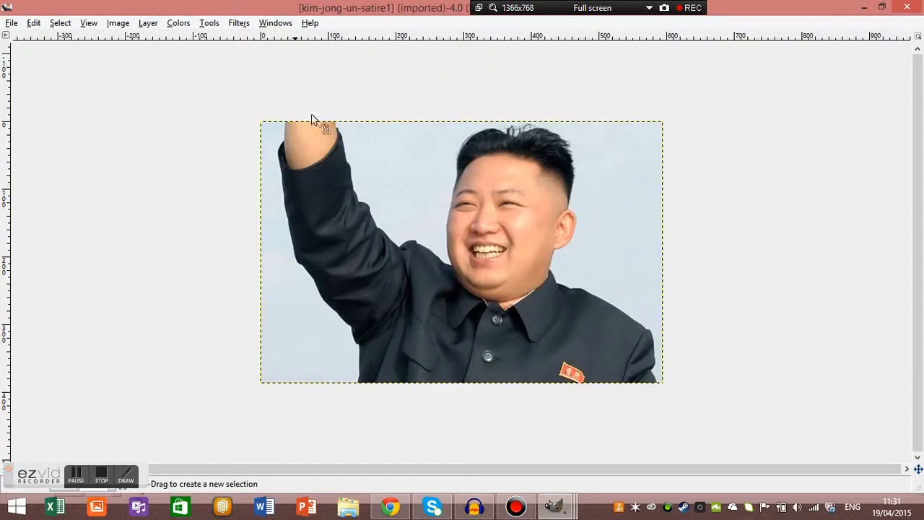
Step: Trace the man with Intelligent Scissors from the jaw over the shoulder, along the photo's lower edge and up the opposite shoulder, ear and hair
{"action": "left_click", "coordinate": [449, 266]}
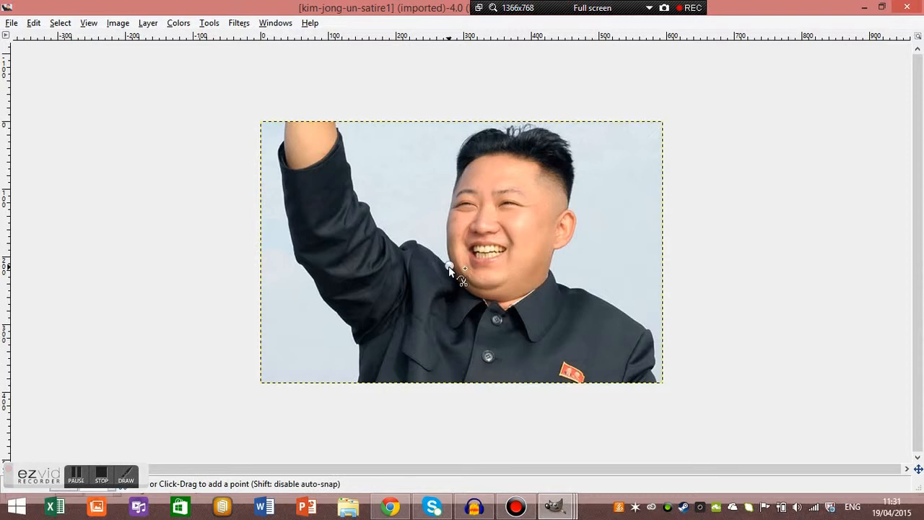
{"action": "left_click", "coordinate": [401, 243]}
{"action": "left_click", "coordinate": [363, 331]}
{"action": "left_click", "coordinate": [361, 379]}
{"action": "mouse_move", "coordinate": [654, 379]}
{"action": "left_mouse_down"}
{"action": "mouse_move", "coordinate": [648, 343]}
{"action": "mouse_move", "coordinate": [588, 305]}
{"action": "mouse_move", "coordinate": [501, 280]}
{"action": "left_mouse_up"}
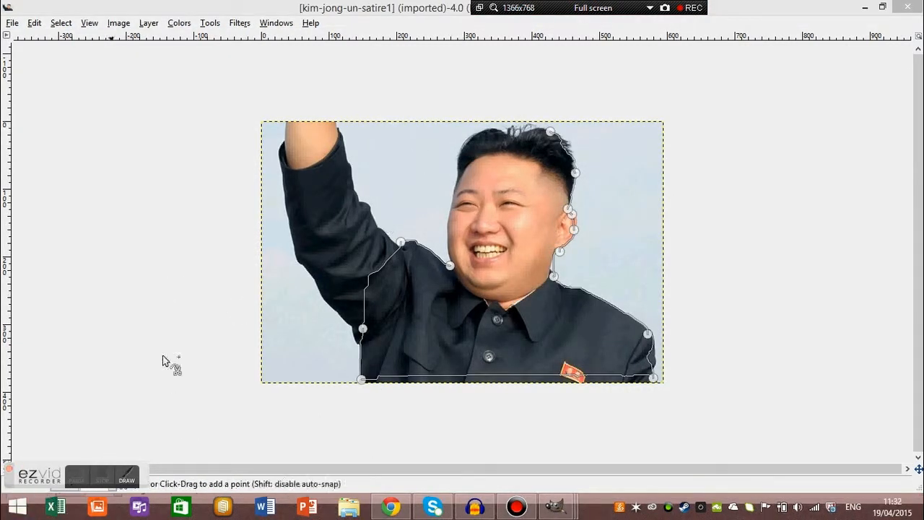
Step: Finish the Intelligent Scissors outline over the hair, down the forehead and cheek to the collar, and convert it into a selection
{"action": "left_click", "coordinate": [512, 137]}
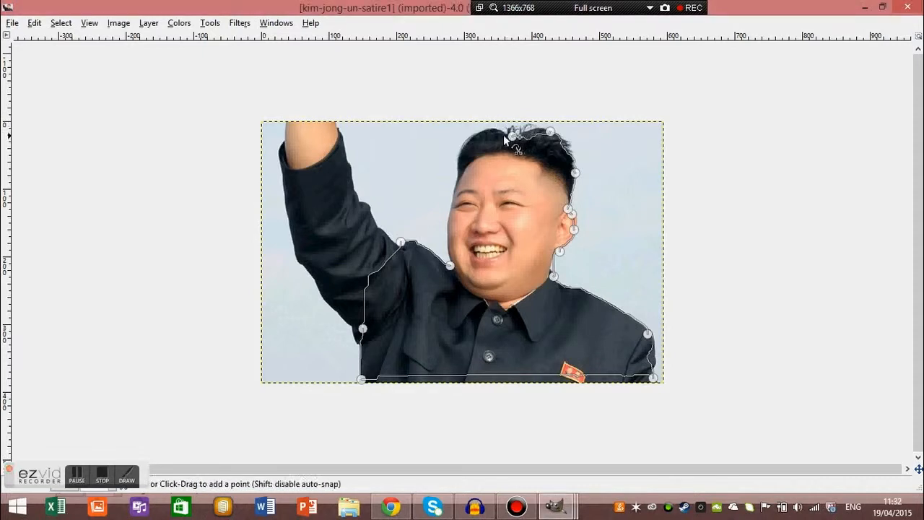
{"action": "left_click", "coordinate": [477, 131]}
{"action": "left_click", "coordinate": [460, 173]}
{"action": "left_click", "coordinate": [446, 207]}
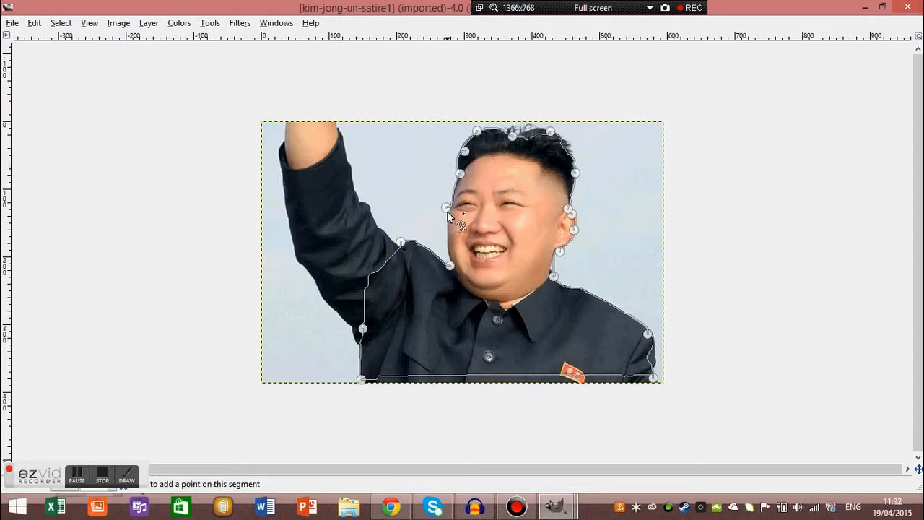
{"action": "left_click", "coordinate": [453, 257]}
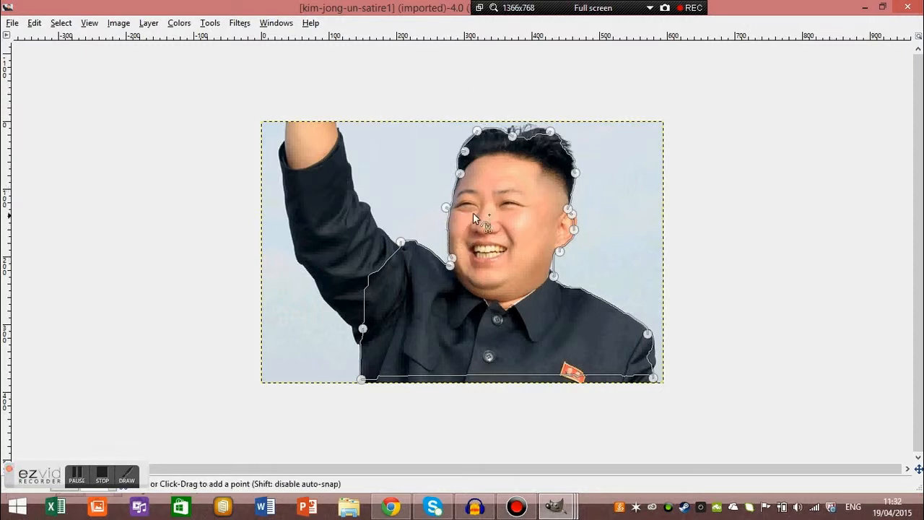
{"action": "left_click", "coordinate": [510, 332]}
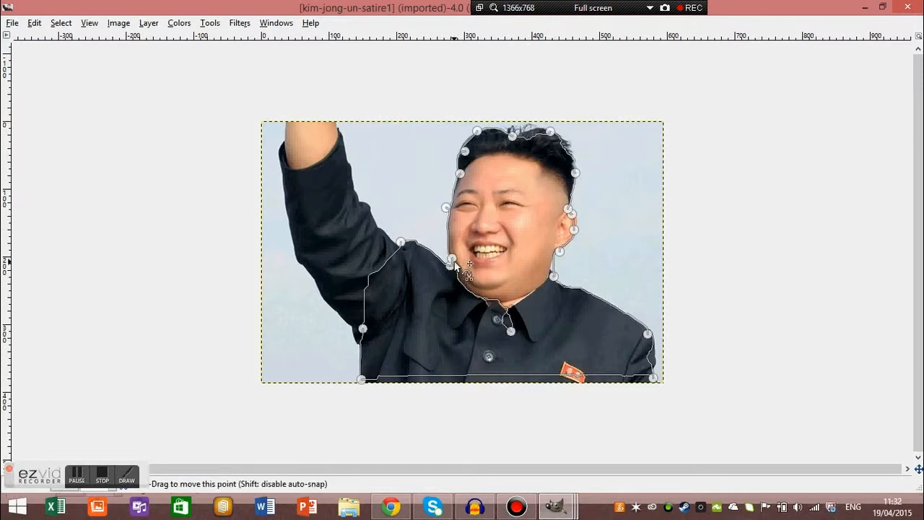
{"action": "left_click", "coordinate": [490, 232]}
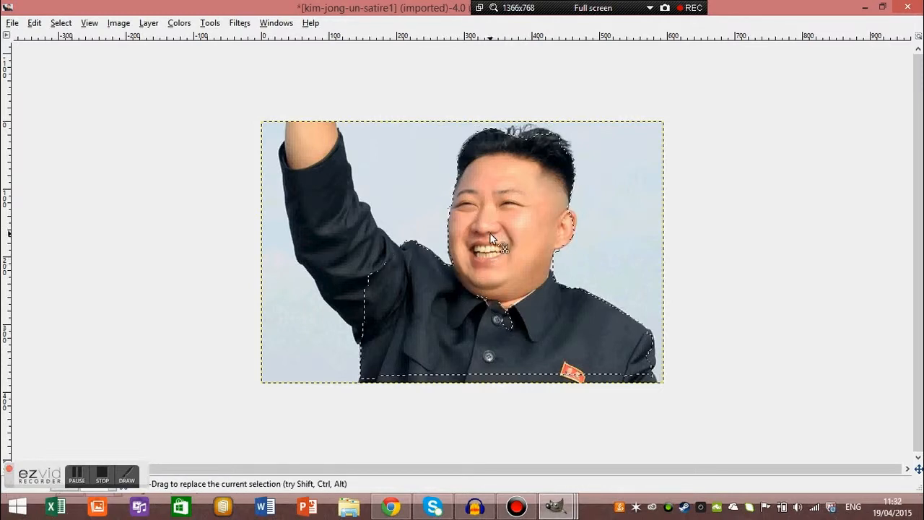
Step: Copy the selected man and paste him into the FIRE-2-GENERIC (1) image
{"action": "right_click", "coordinate": [502, 236]}
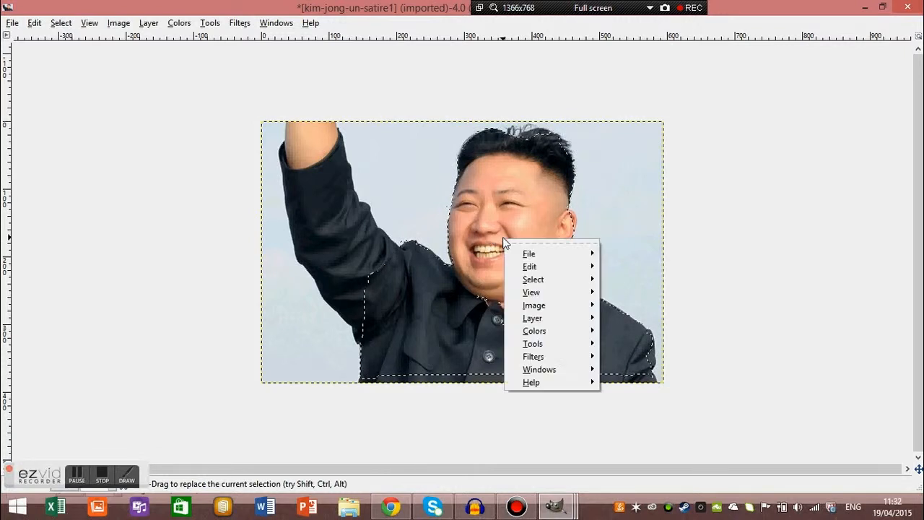
{"action": "mouse_move", "coordinate": [531, 267]}
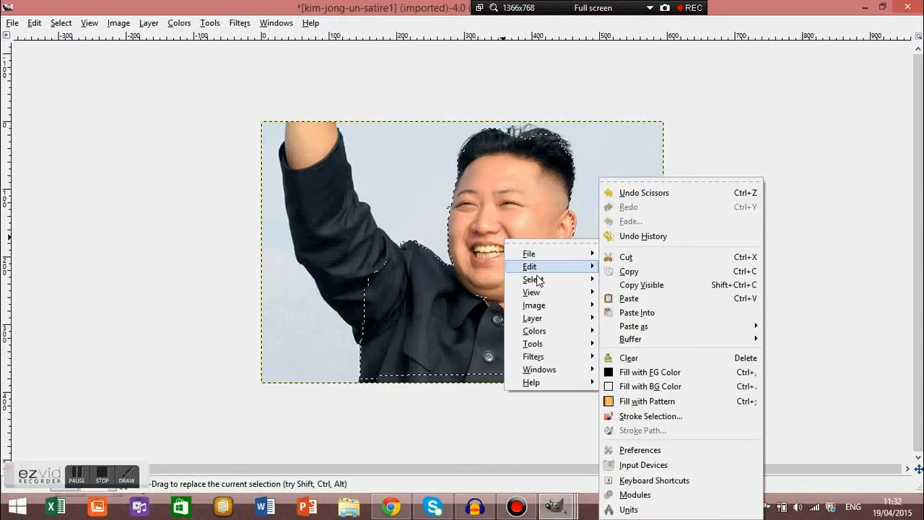
{"action": "left_click", "coordinate": [634, 270]}
{"action": "mouse_move", "coordinate": [571, 505]}
{"action": "left_click", "coordinate": [578, 448]}
{"action": "right_click", "coordinate": [483, 292]}
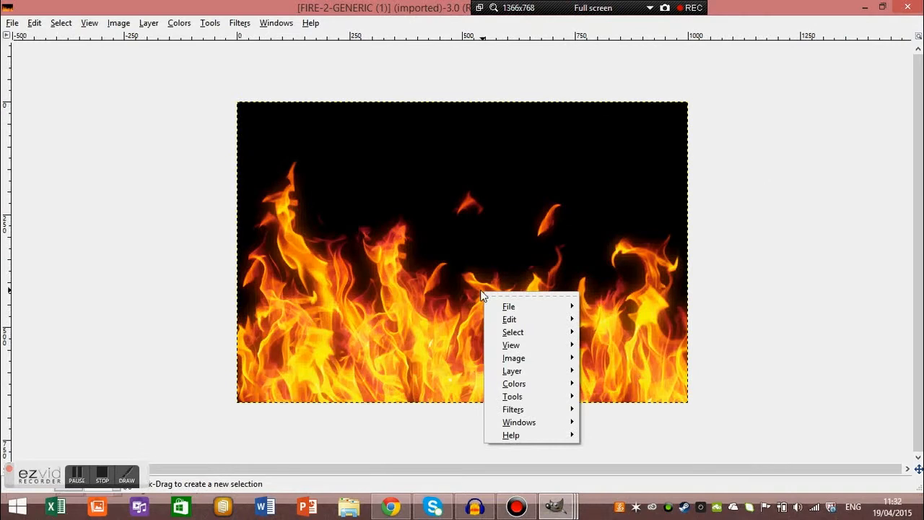
{"action": "mouse_move", "coordinate": [527, 322]}
{"action": "left_click", "coordinate": [609, 298]}
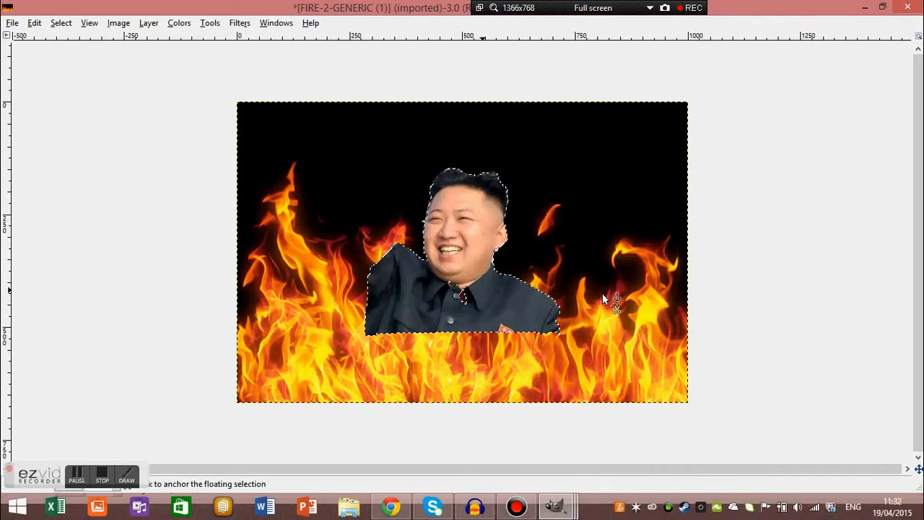
Step: Move the pasted man about 29 px right and 151 px down to the fire image's lower edge and anchor him
{"action": "key", "text": "i"}
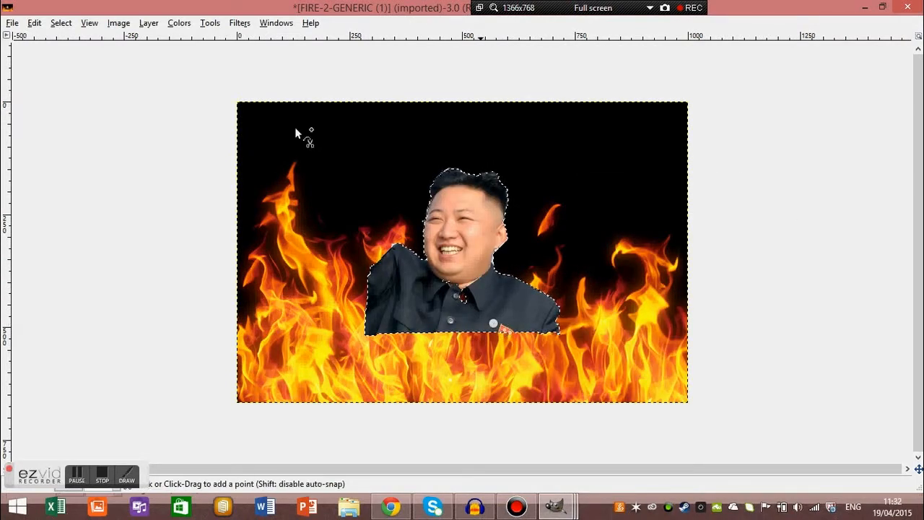
{"action": "left_click", "coordinate": [210, 23]}
{"action": "mouse_move", "coordinate": [320, 63]}
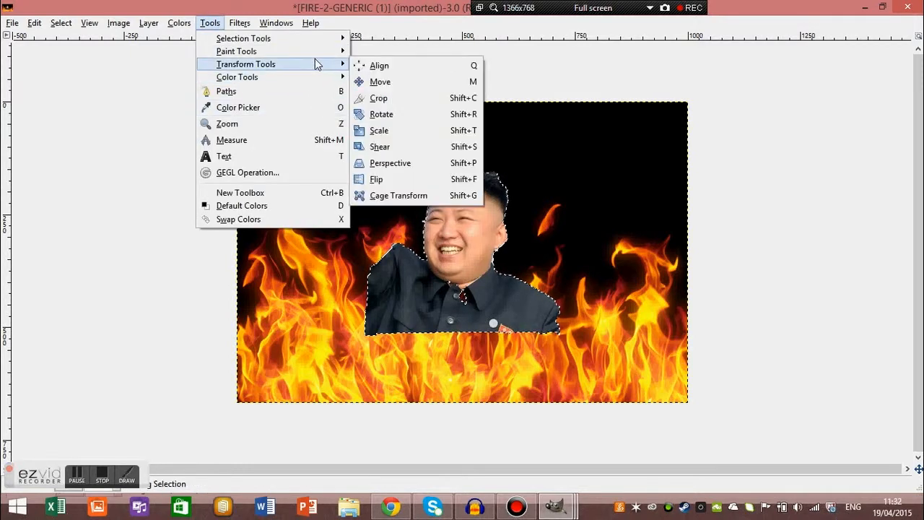
{"action": "left_click", "coordinate": [390, 82]}
{"action": "left_click_drag", "start_coordinate": [470, 274], "coordinate": [481, 342]}
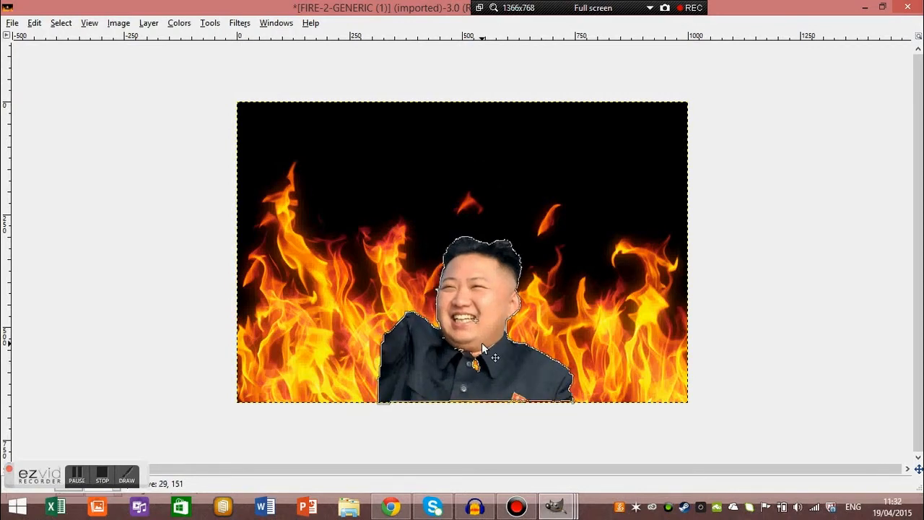
{"action": "key", "text": "ctrl+h"}
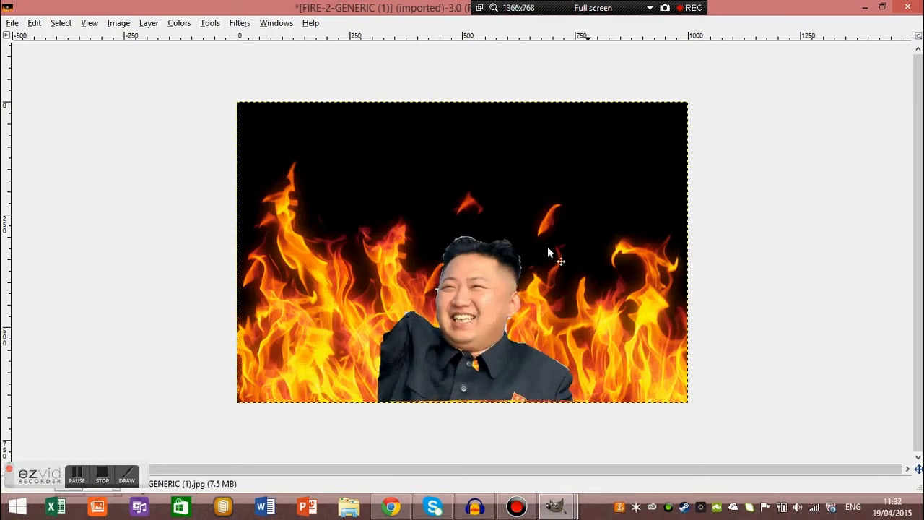
{"action": "left_click_drag", "start_coordinate": [494, 372], "coordinate": [492, 374]}
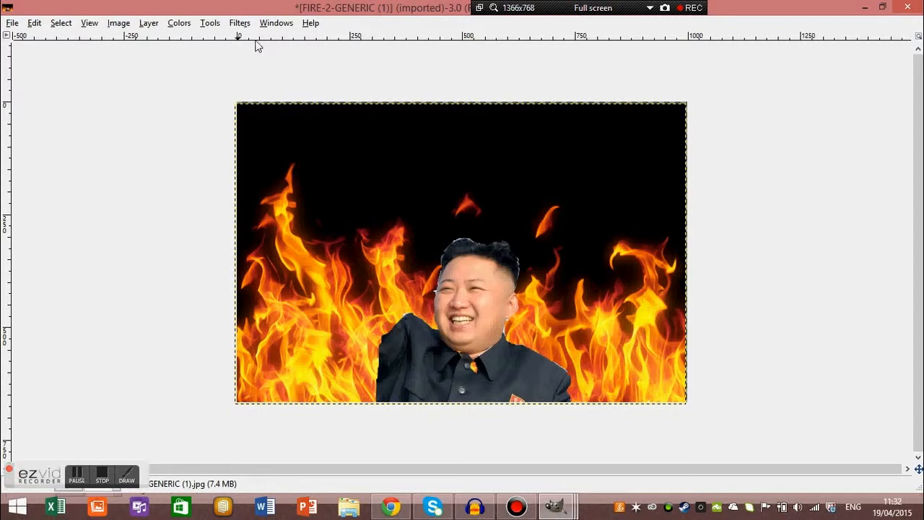
Step: In the kim-jong-un-satire1 image, trace the man's open mouth and teeth with Intelligent Scissors and convert the outline into a selection
{"action": "mouse_move", "coordinate": [554, 507]}
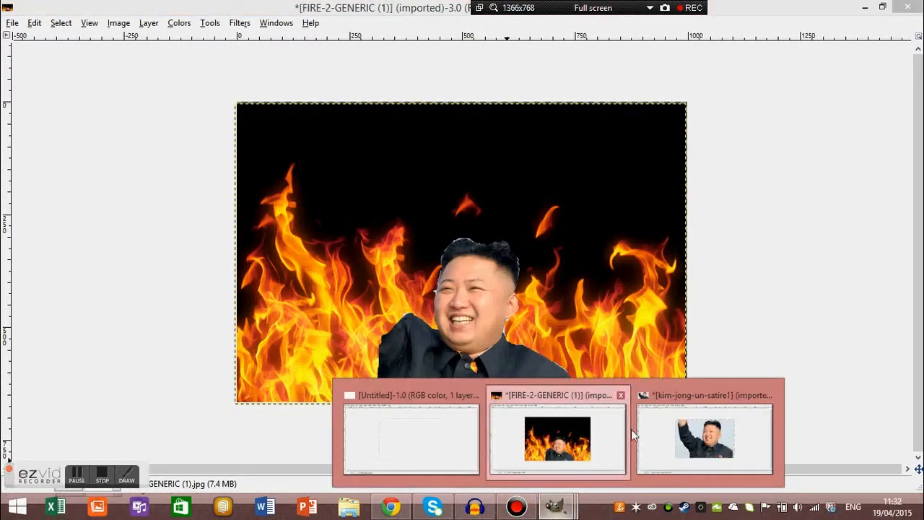
{"action": "left_click", "coordinate": [649, 435]}
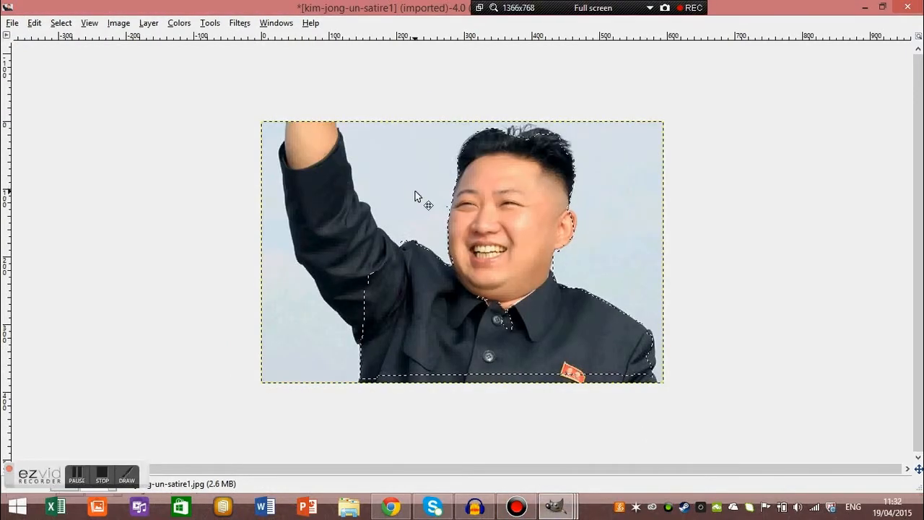
{"action": "left_click", "coordinate": [210, 22]}
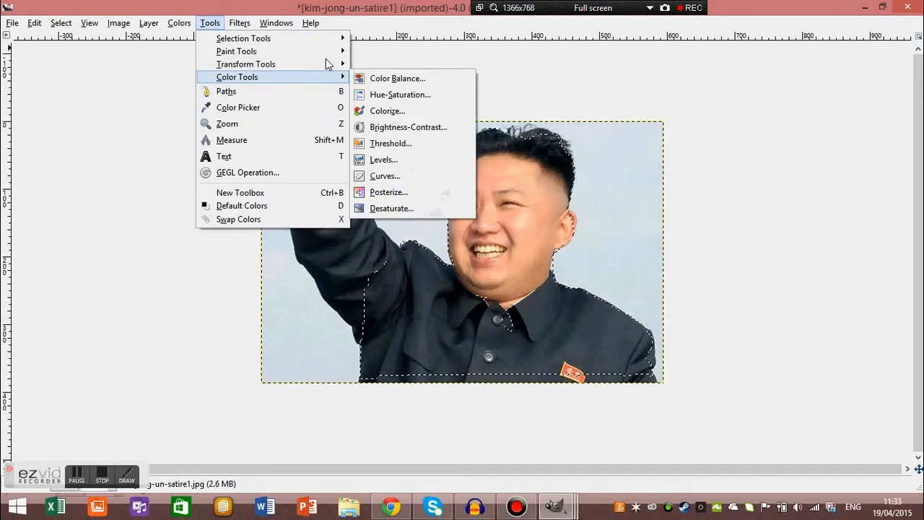
{"action": "mouse_move", "coordinate": [339, 38]}
{"action": "left_click", "coordinate": [403, 136]}
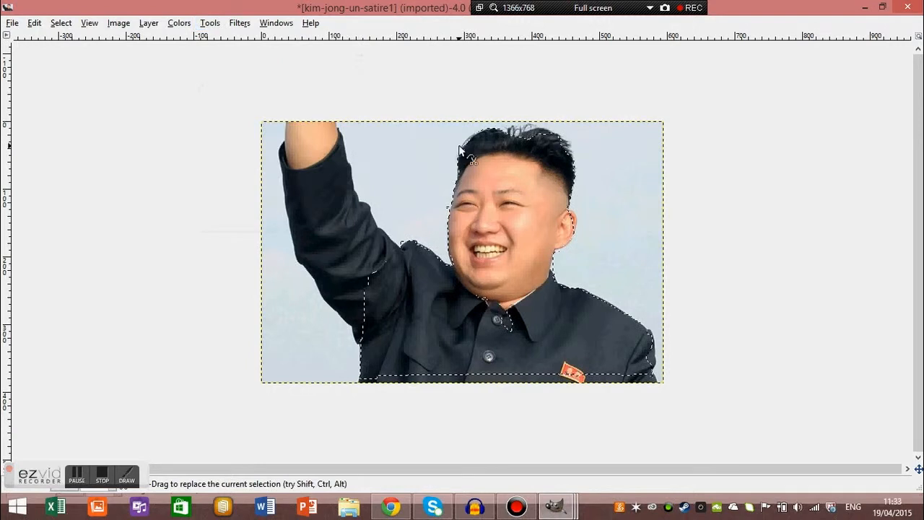
{"action": "left_click", "coordinate": [473, 250]}
{"action": "left_click", "coordinate": [488, 251]}
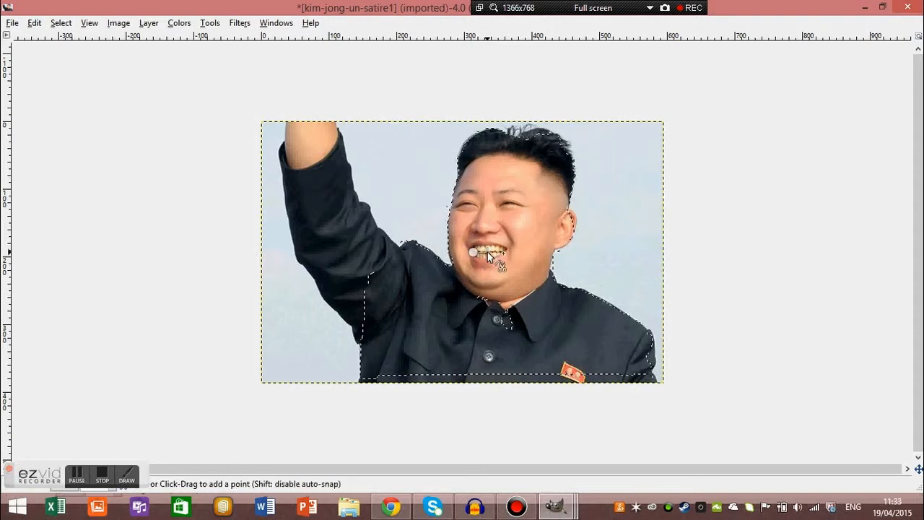
{"action": "left_click", "coordinate": [502, 250]}
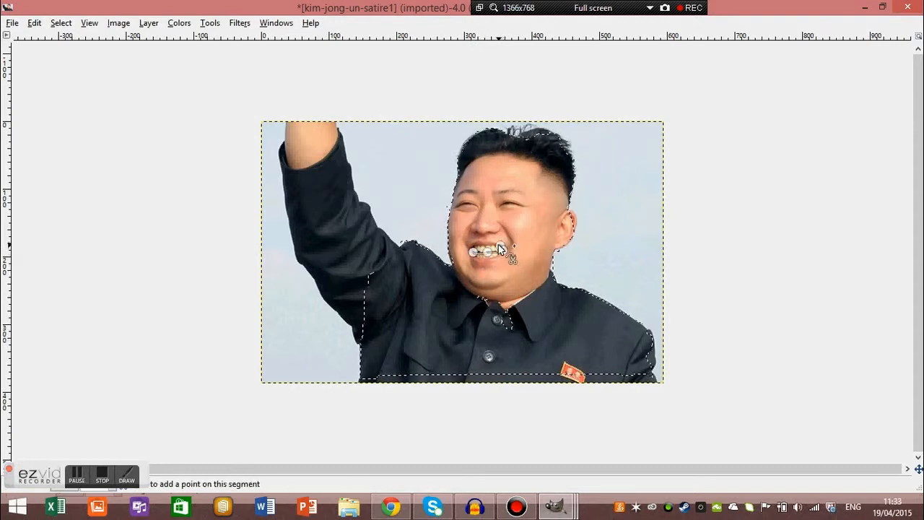
{"action": "left_click", "coordinate": [482, 244]}
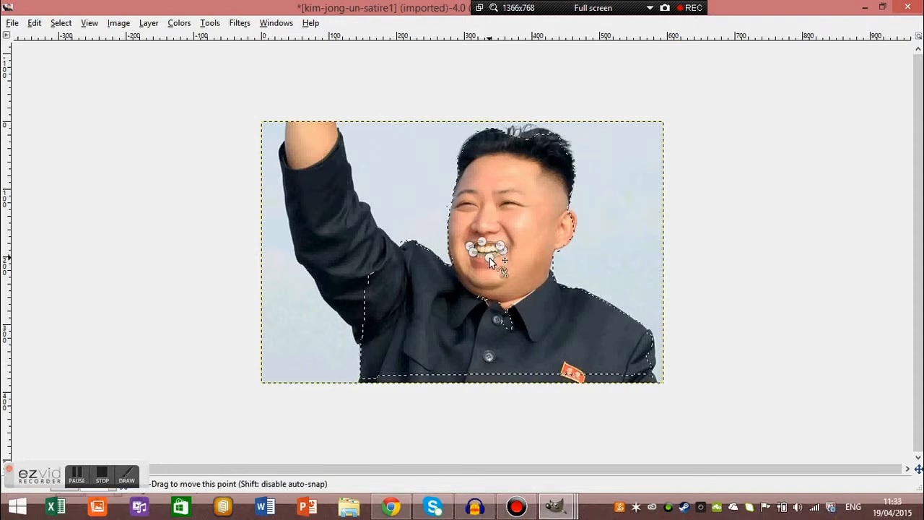
{"action": "left_click", "coordinate": [474, 252]}
{"action": "key", "text": "Return"}
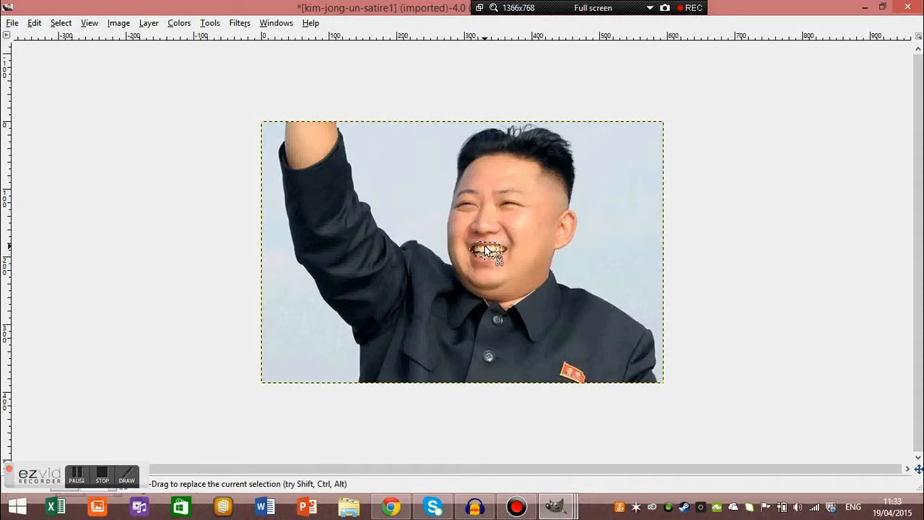
Step: Copy the selected mouth and paste it into the FIRE-2-GENERIC (1) image
{"action": "right_click", "coordinate": [484, 246]}
{"action": "mouse_move", "coordinate": [540, 276]}
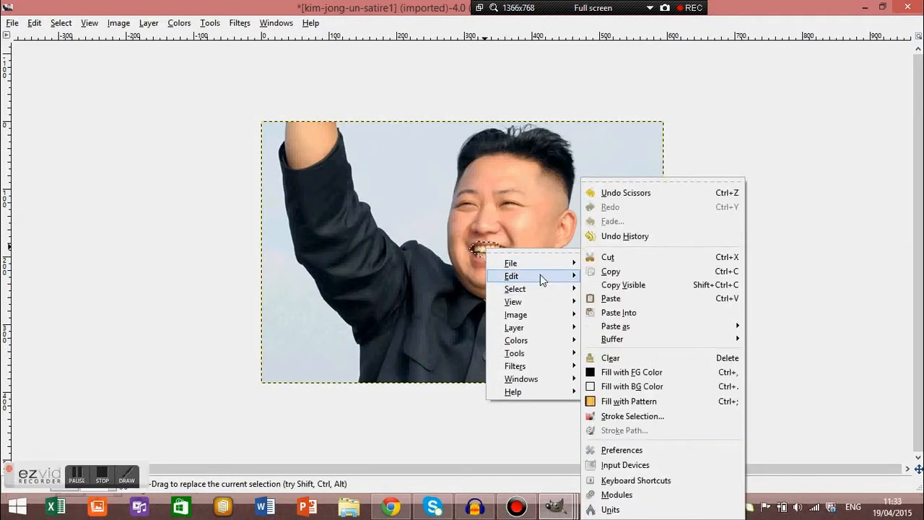
{"action": "left_click", "coordinate": [611, 271]}
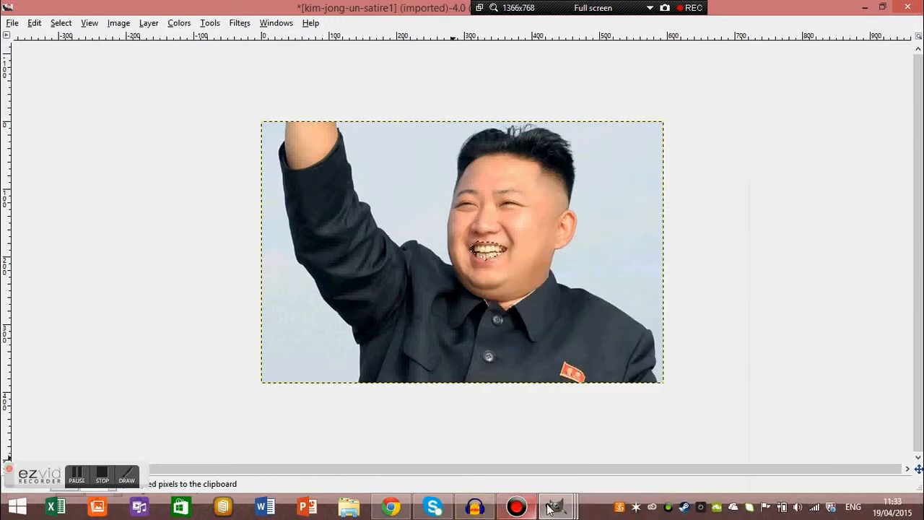
{"action": "mouse_move", "coordinate": [554, 507]}
{"action": "left_click", "coordinate": [554, 442]}
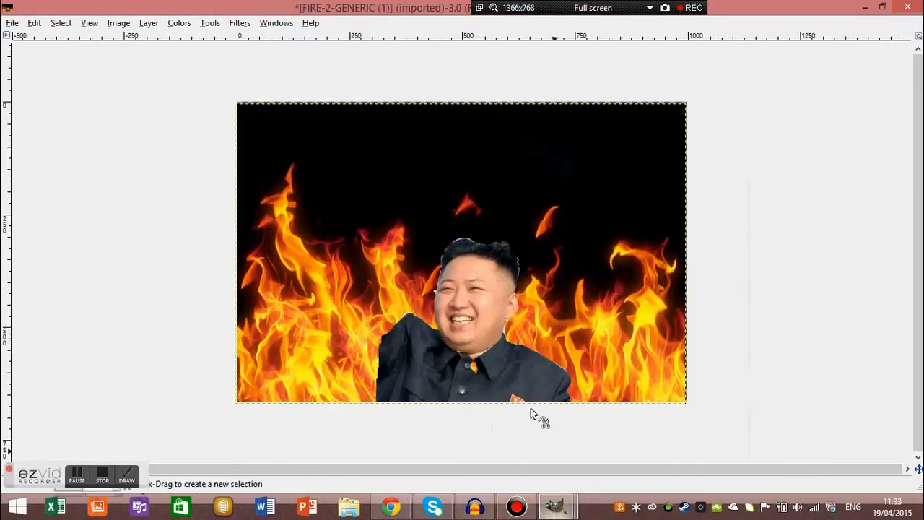
{"action": "right_click", "coordinate": [494, 307]}
{"action": "mouse_move", "coordinate": [547, 350]}
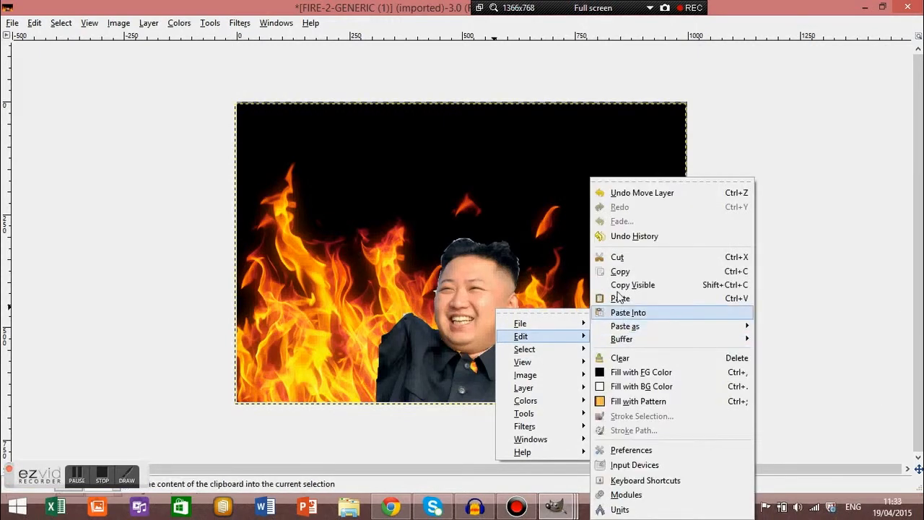
{"action": "left_click", "coordinate": [619, 298]}
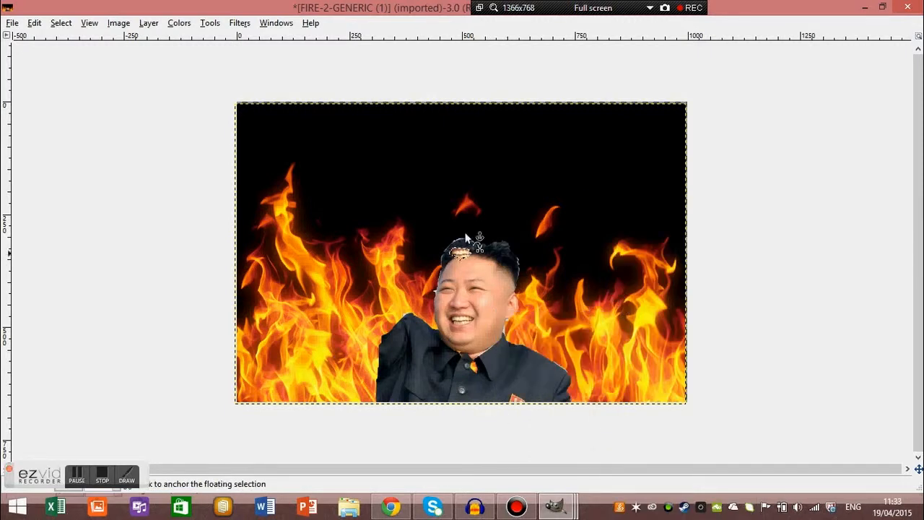
Step: Move the pasted mouth over the man's left eye with the Move tool and anchor it
{"action": "key", "text": "i"}
{"action": "left_click", "coordinate": [473, 266]}
{"action": "left_click", "coordinate": [210, 23]}
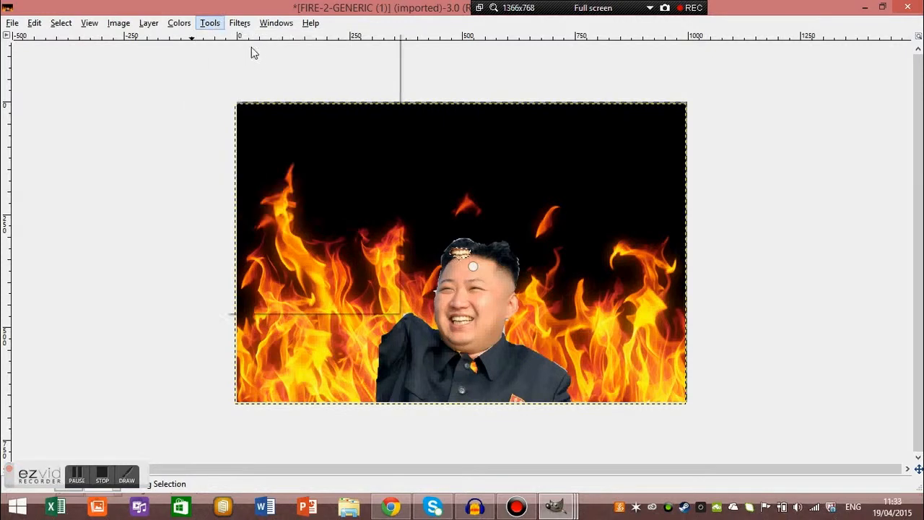
{"action": "left_click", "coordinate": [239, 23]}
{"action": "mouse_move", "coordinate": [209, 23]}
{"action": "mouse_move", "coordinate": [332, 64]}
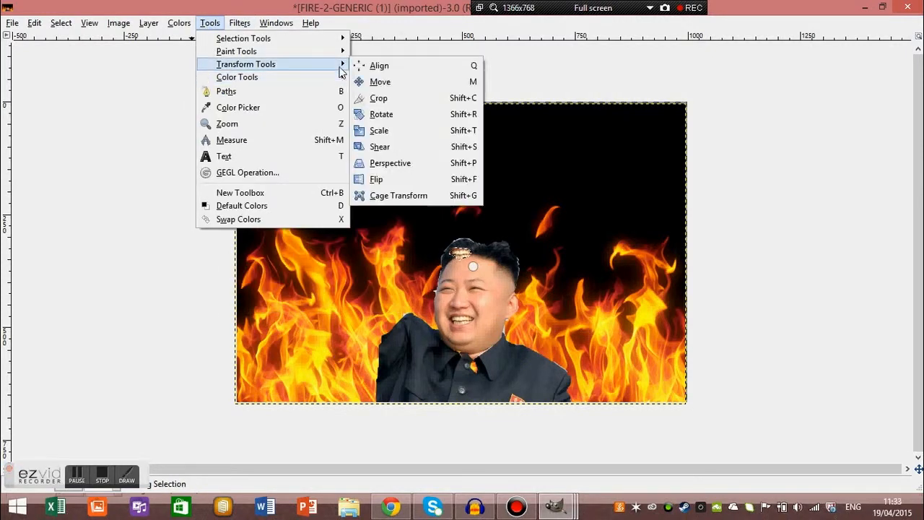
{"action": "left_click", "coordinate": [393, 84]}
{"action": "left_click_drag", "start_coordinate": [466, 257], "coordinate": [478, 288]}
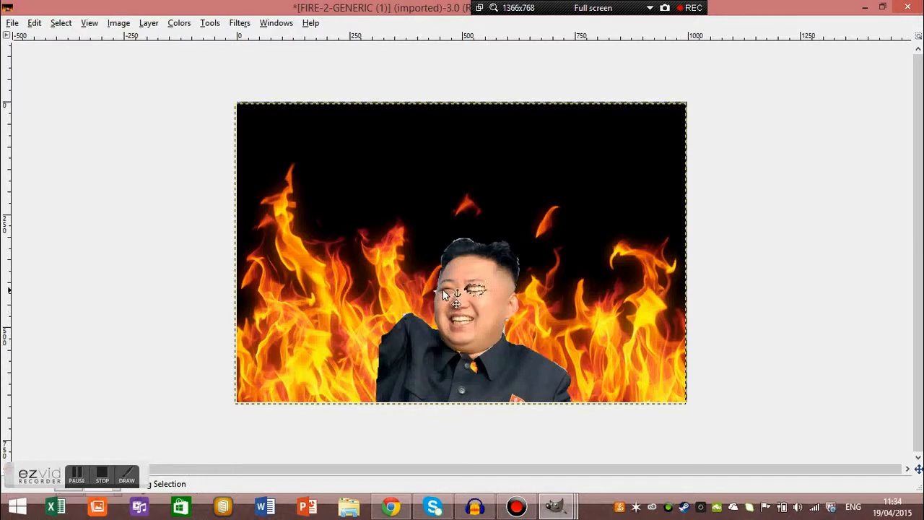
{"action": "left_click", "coordinate": [443, 291]}
Step: Paste a second copy of the mouth, move it over the man's right eye and anchor it
{"action": "right_click", "coordinate": [447, 286]}
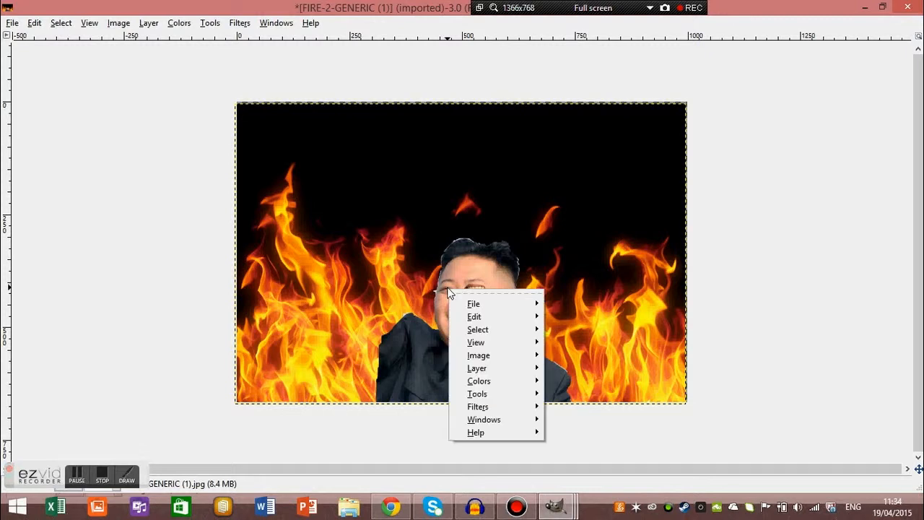
{"action": "mouse_move", "coordinate": [498, 329]}
{"action": "mouse_move", "coordinate": [474, 316]}
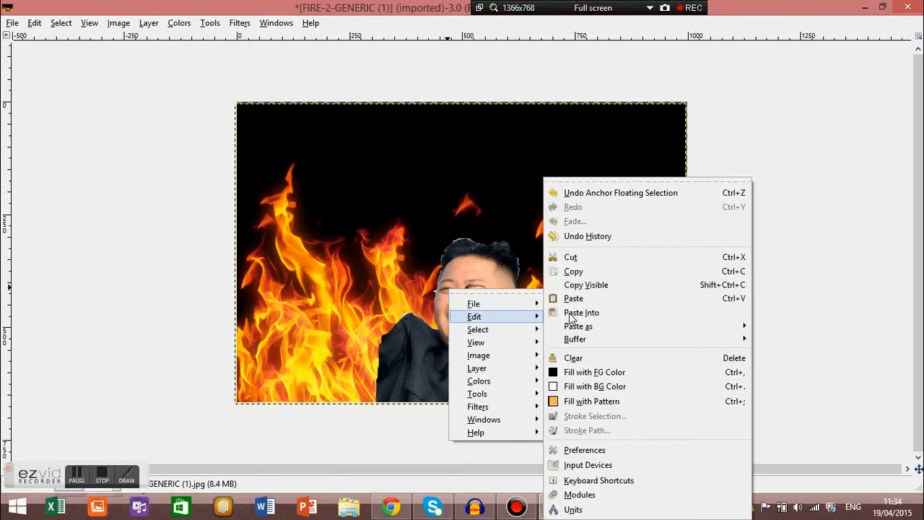
{"action": "left_click", "coordinate": [582, 299]}
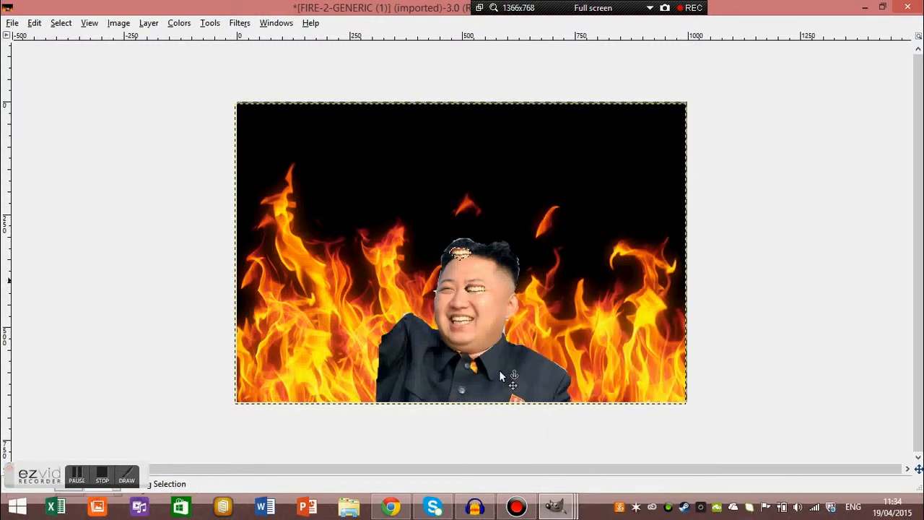
{"action": "left_click_drag", "start_coordinate": [461, 255], "coordinate": [447, 289]}
{"action": "key", "text": "ctrl+h"}
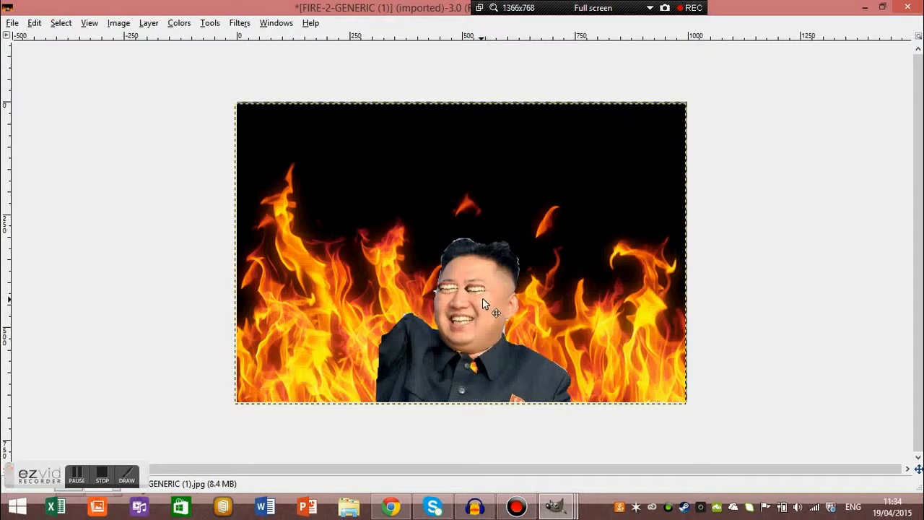
{"action": "mouse_move", "coordinate": [555, 509]}
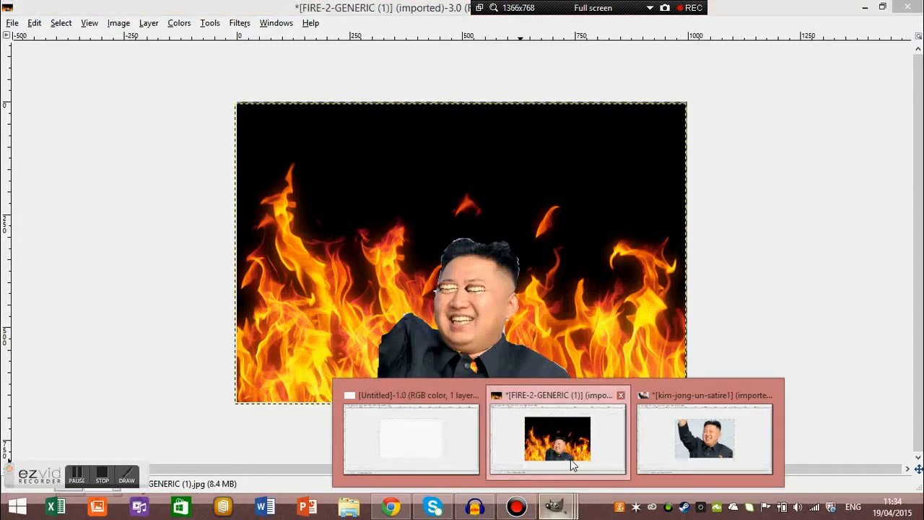
{"action": "left_click", "coordinate": [664, 436]}
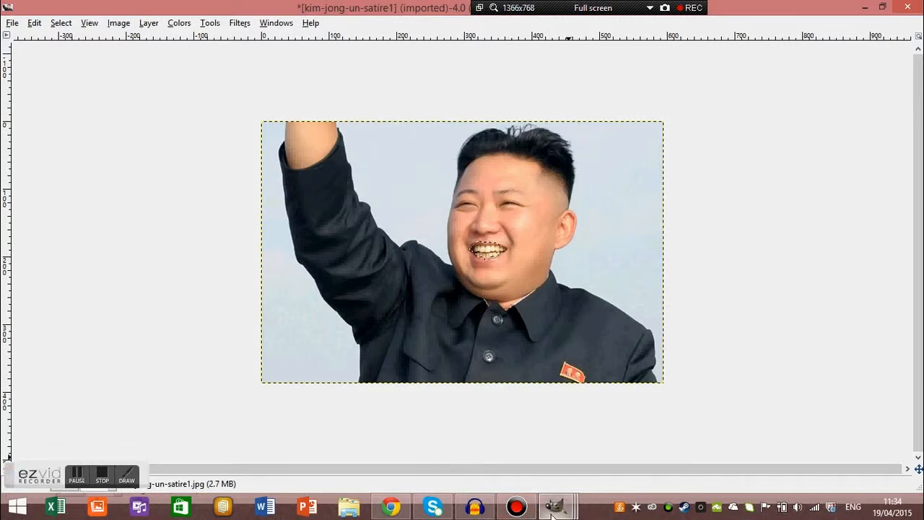
{"action": "mouse_move", "coordinate": [555, 506]}
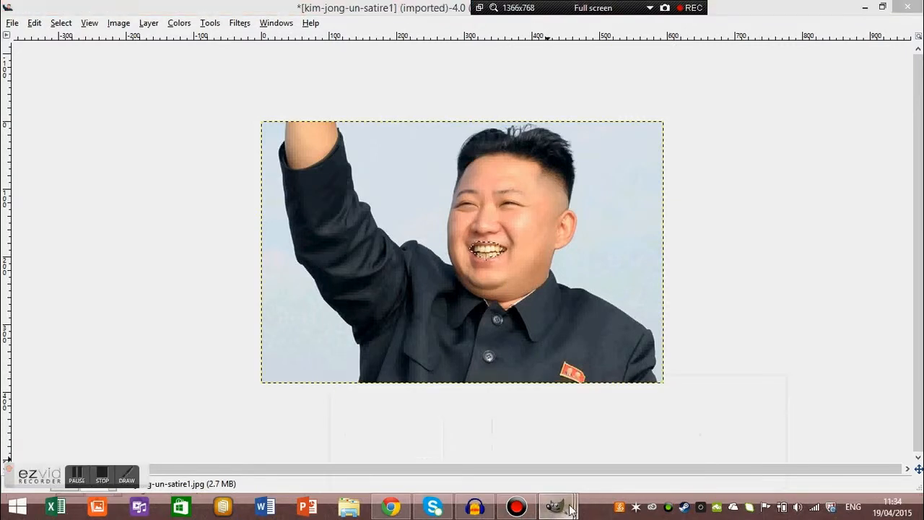
{"action": "mouse_move", "coordinate": [438, 437]}
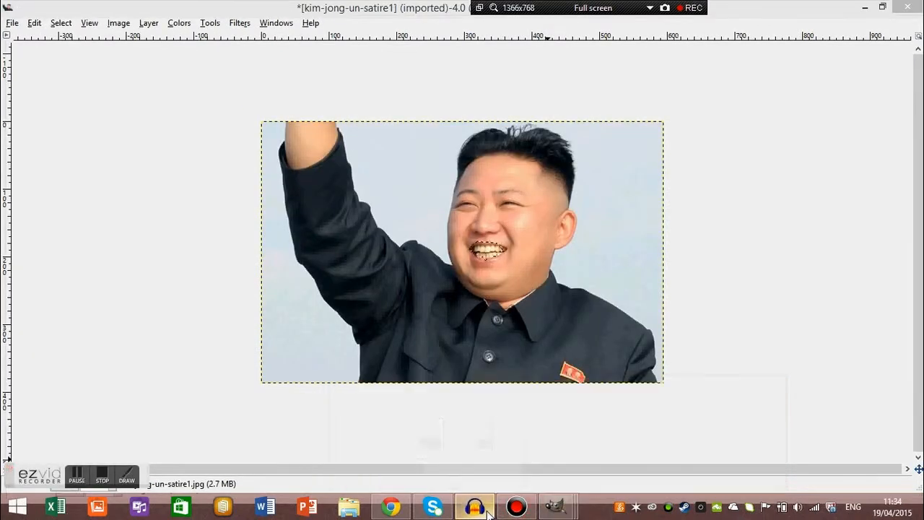
{"action": "left_click", "coordinate": [481, 510]}
{"action": "left_click", "coordinate": [556, 505]}
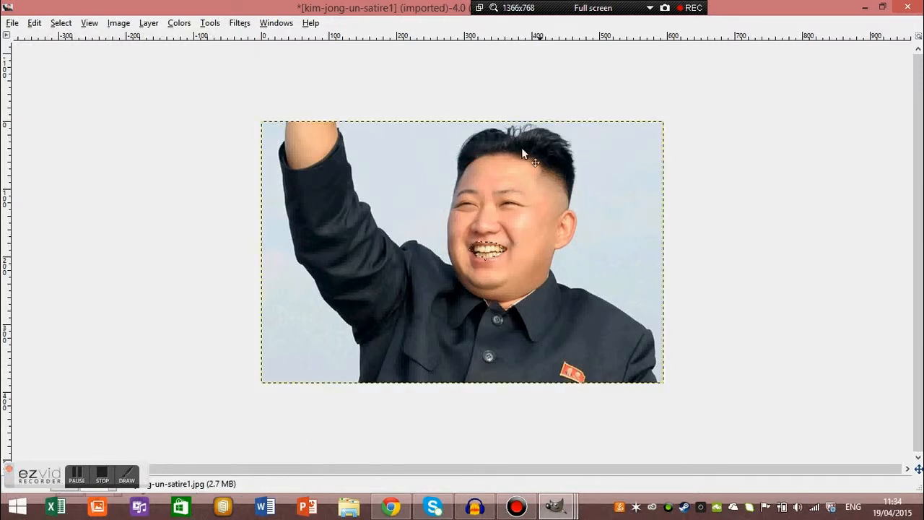
{"action": "mouse_move", "coordinate": [556, 506]}
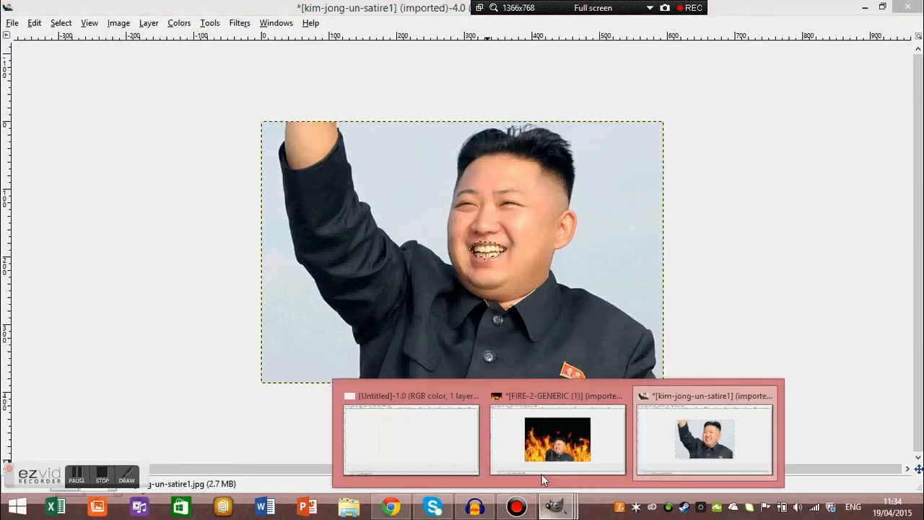
{"action": "left_click", "coordinate": [535, 435]}
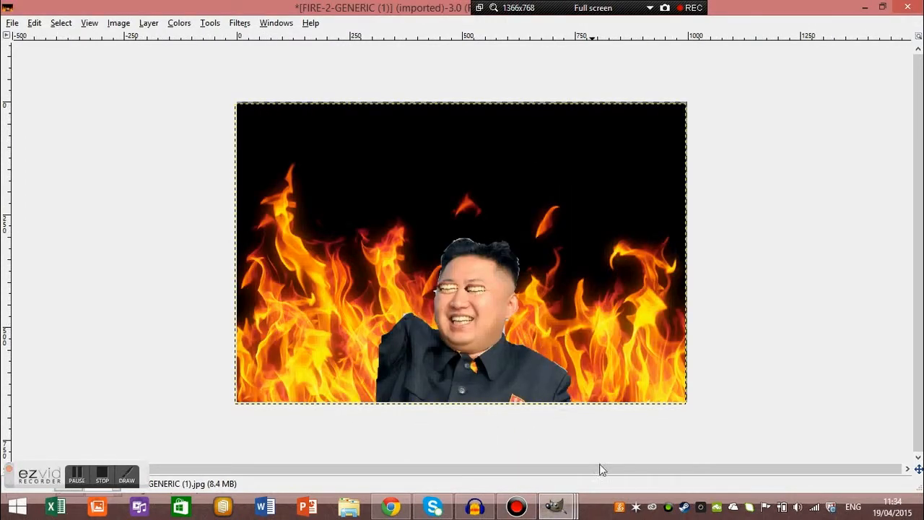
{"action": "mouse_move", "coordinate": [555, 511]}
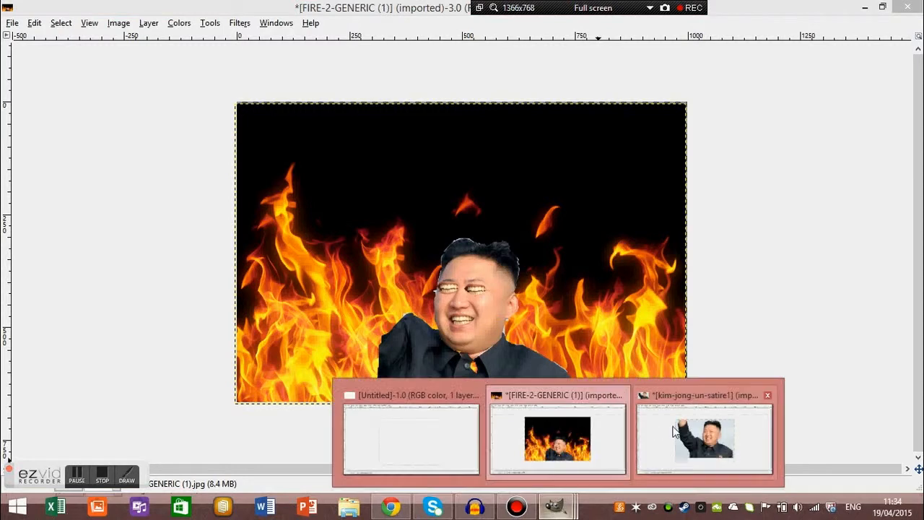
{"action": "left_click", "coordinate": [701, 433]}
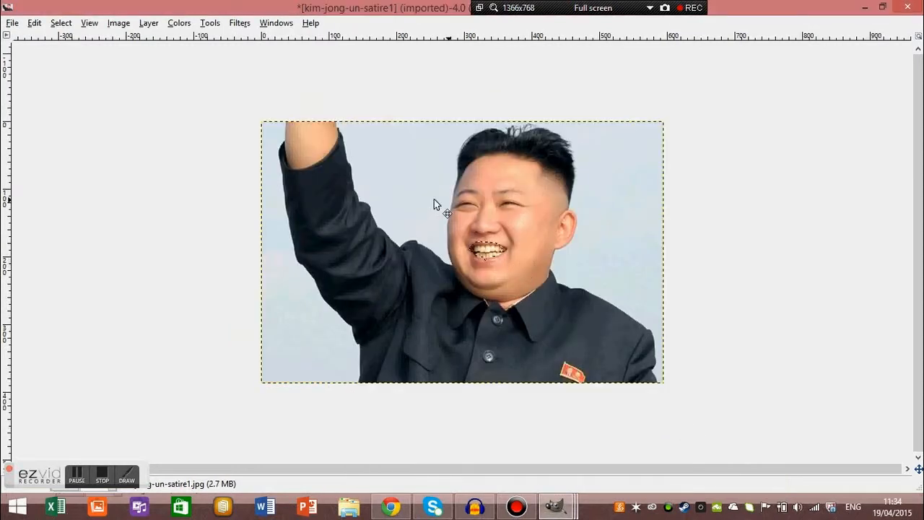
{"action": "left_click", "coordinate": [241, 24]}
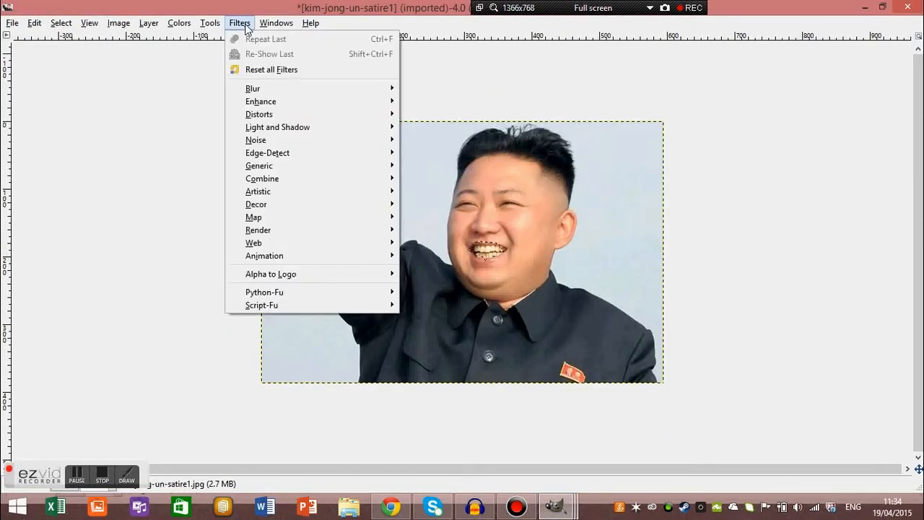
{"action": "left_click", "coordinate": [181, 93]}
{"action": "left_click", "coordinate": [517, 507]}
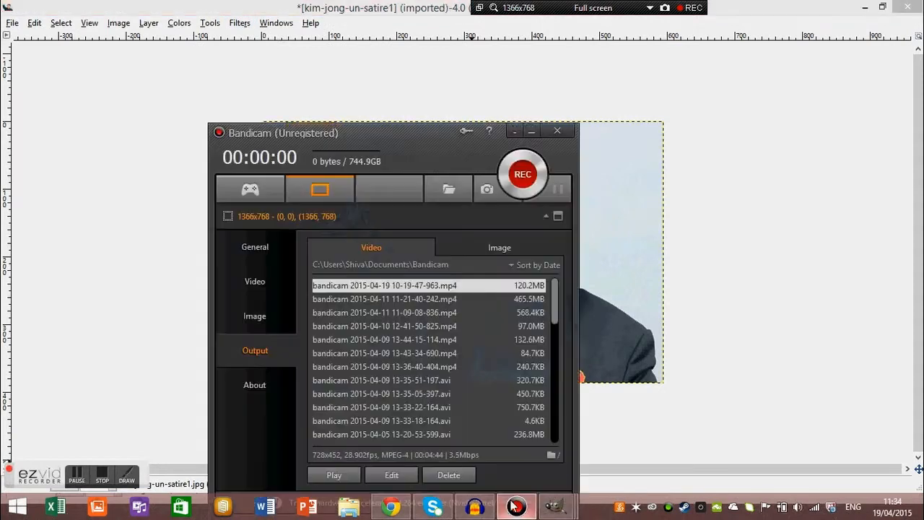
{"action": "left_click", "coordinate": [555, 509]}
{"action": "mouse_move", "coordinate": [555, 509]}
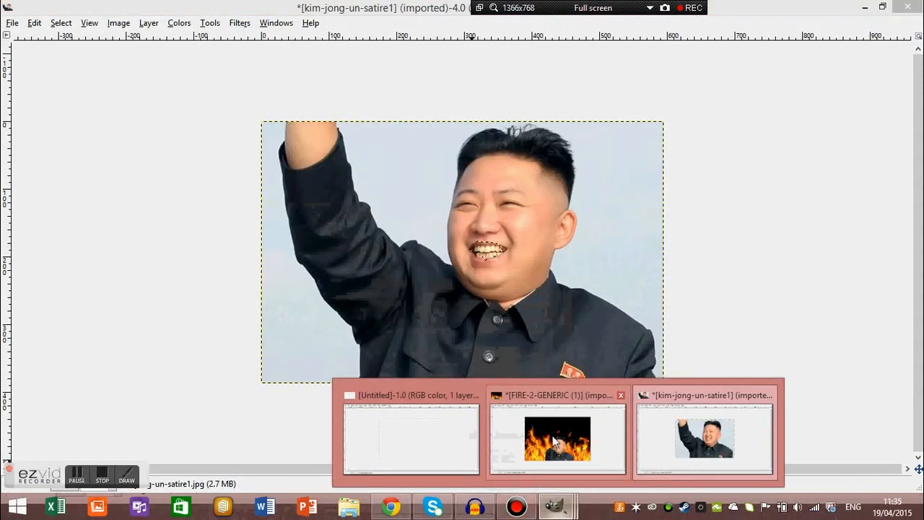
Step: In the FIRE-2-GENERIC (1) image, scale the composite layer down to 985 × 664 px with the Scale tool
{"action": "left_click", "coordinate": [553, 442]}
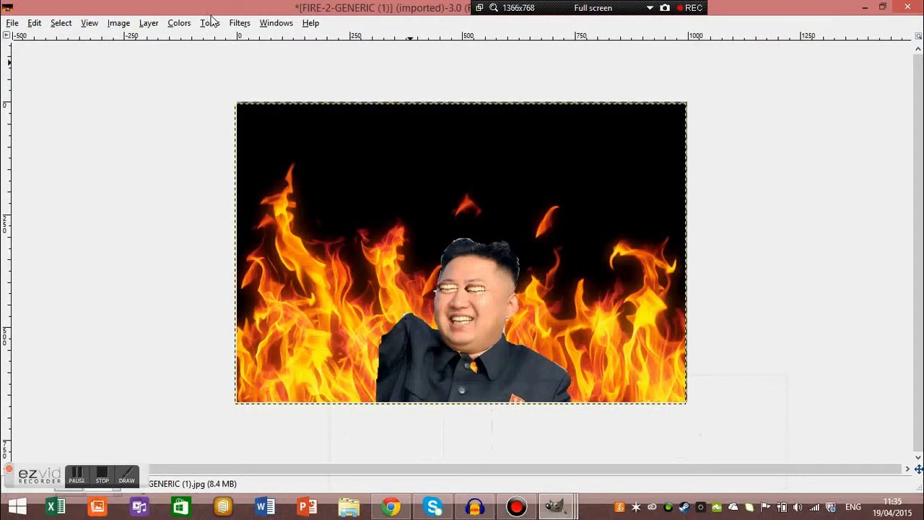
{"action": "left_click", "coordinate": [210, 23]}
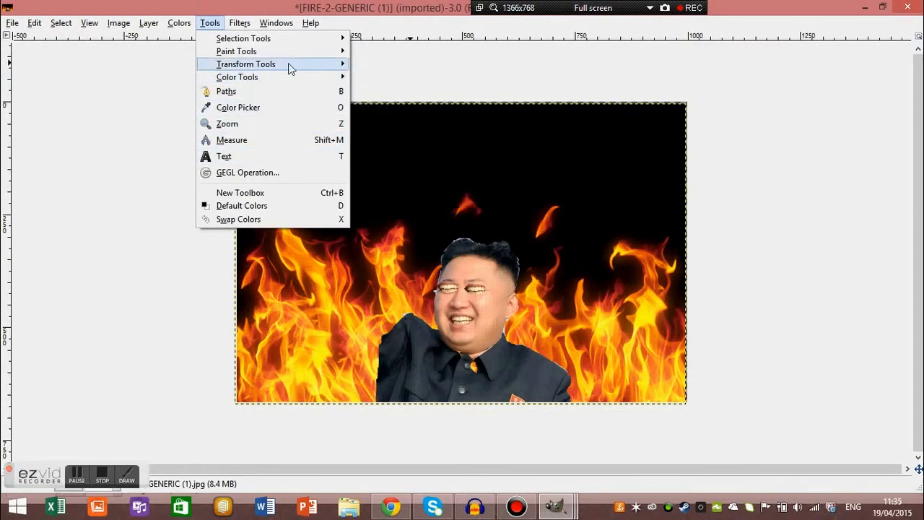
{"action": "mouse_move", "coordinate": [294, 66]}
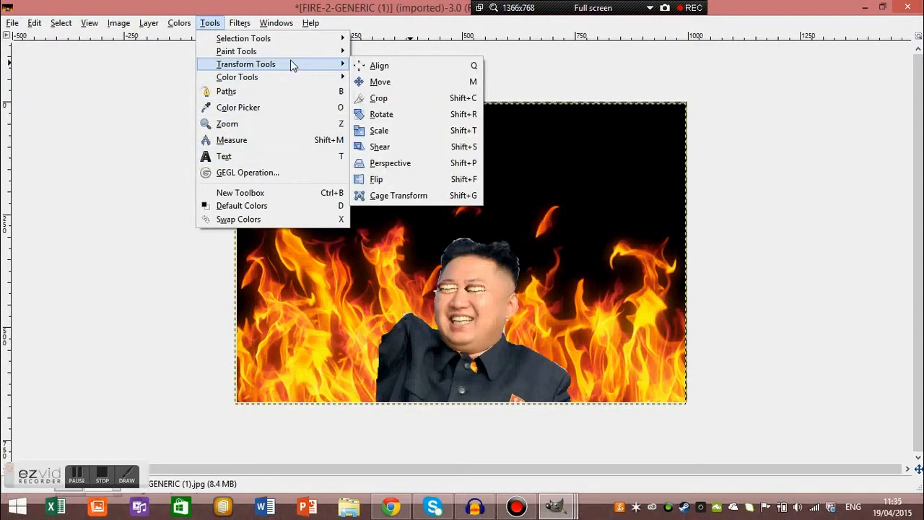
{"action": "left_click", "coordinate": [399, 140]}
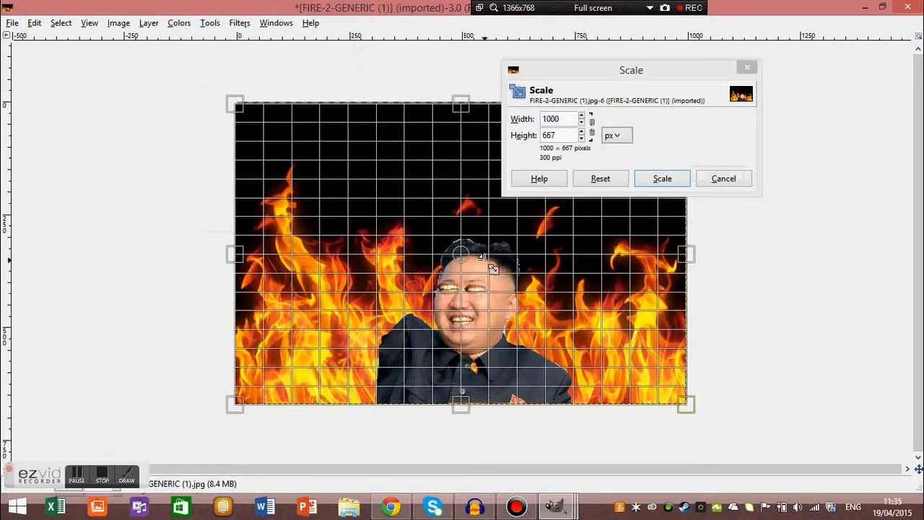
{"action": "mouse_move", "coordinate": [238, 108]}
{"action": "left_mouse_down"}
{"action": "mouse_move", "coordinate": [259, 132]}
{"action": "mouse_move", "coordinate": [241, 136]}
{"action": "mouse_move", "coordinate": [229, 119]}
{"action": "mouse_move", "coordinate": [244, 102]}
{"action": "left_mouse_up"}
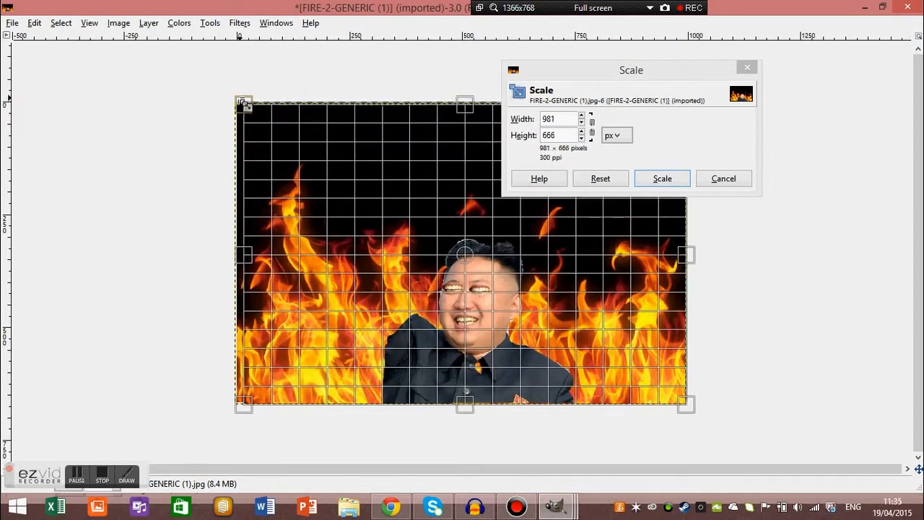
{"action": "mouse_move", "coordinate": [692, 259]}
{"action": "left_mouse_down"}
{"action": "mouse_move", "coordinate": [651, 255]}
{"action": "mouse_move", "coordinate": [693, 264]}
{"action": "mouse_move", "coordinate": [686, 258]}
{"action": "left_mouse_up"}
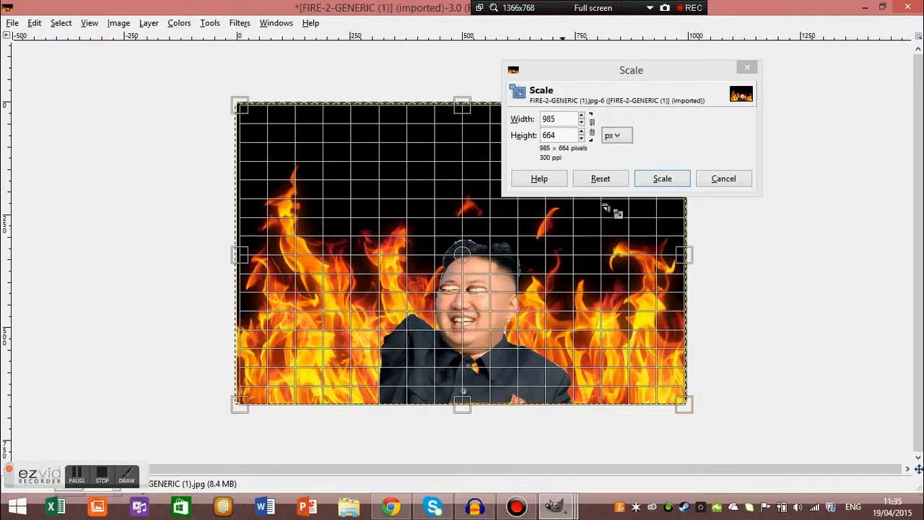
{"action": "left_click", "coordinate": [651, 179]}
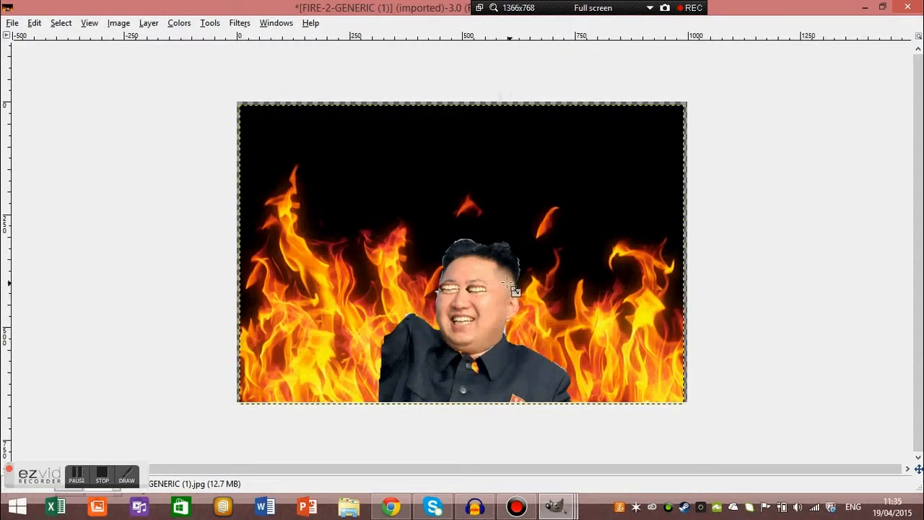
Step: Erase a rough patch over the man's raised-arm shoulder and the flames beside it with the Eraser tool
{"action": "left_click", "coordinate": [211, 26]}
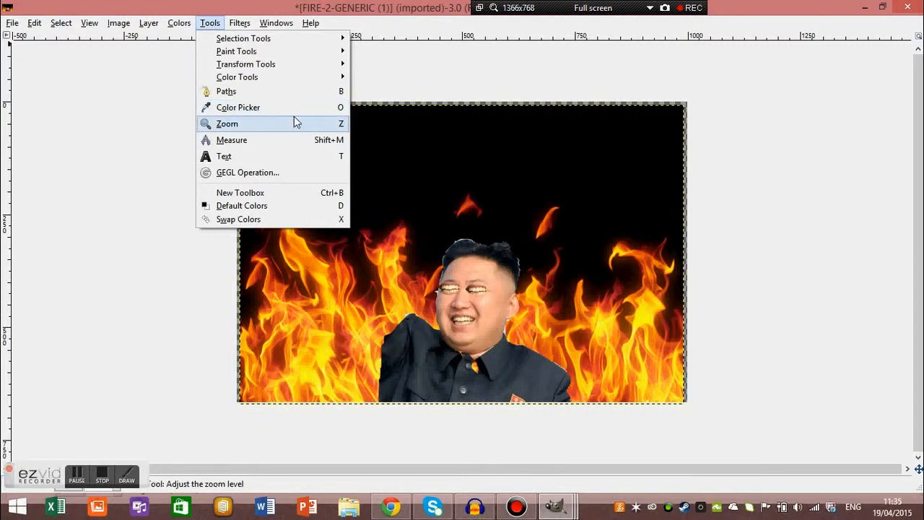
{"action": "mouse_move", "coordinate": [303, 75]}
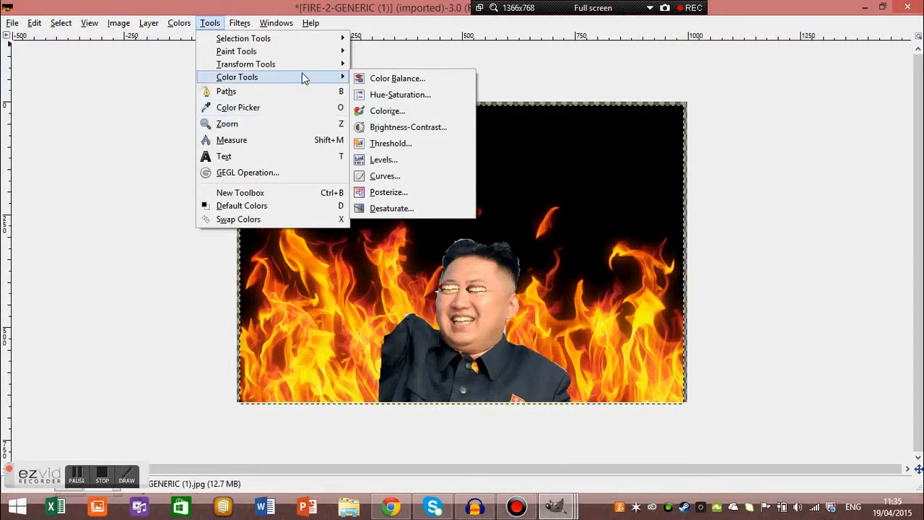
{"action": "mouse_move", "coordinate": [336, 56]}
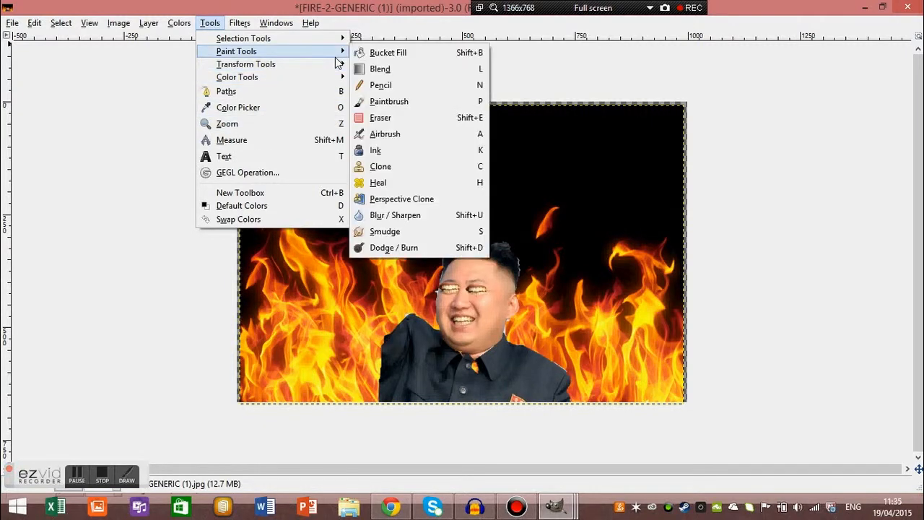
{"action": "left_click", "coordinate": [387, 117]}
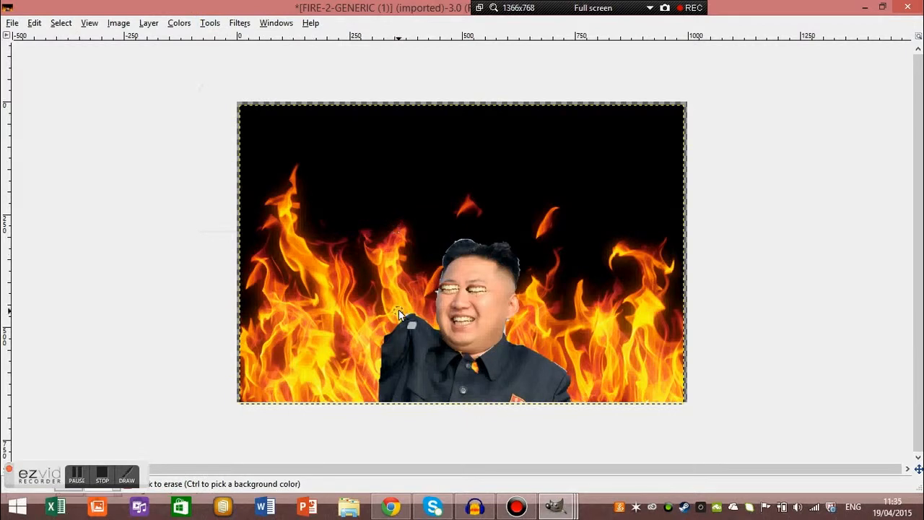
{"action": "left_click_drag", "start_coordinate": [403, 314], "coordinate": [398, 323]}
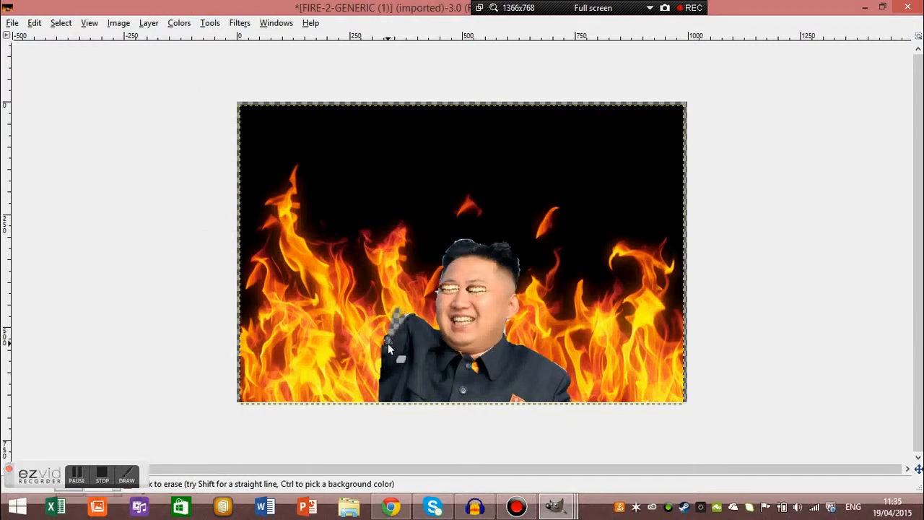
{"action": "mouse_move", "coordinate": [399, 336]}
{"action": "left_mouse_down"}
{"action": "mouse_move", "coordinate": [371, 372]}
{"action": "mouse_move", "coordinate": [385, 381]}
{"action": "mouse_move", "coordinate": [368, 361]}
{"action": "mouse_move", "coordinate": [383, 366]}
{"action": "left_mouse_up"}
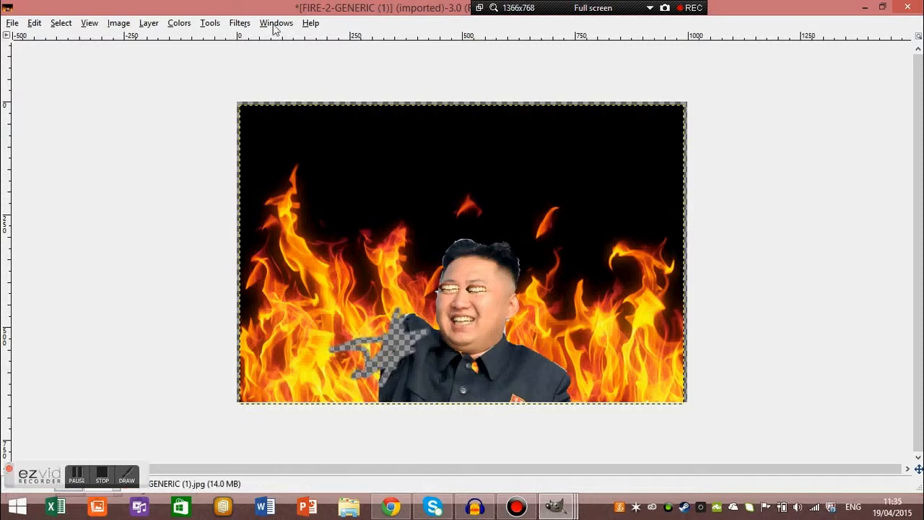
{"action": "left_click_drag", "start_coordinate": [270, 213], "coordinate": [330, 266]}
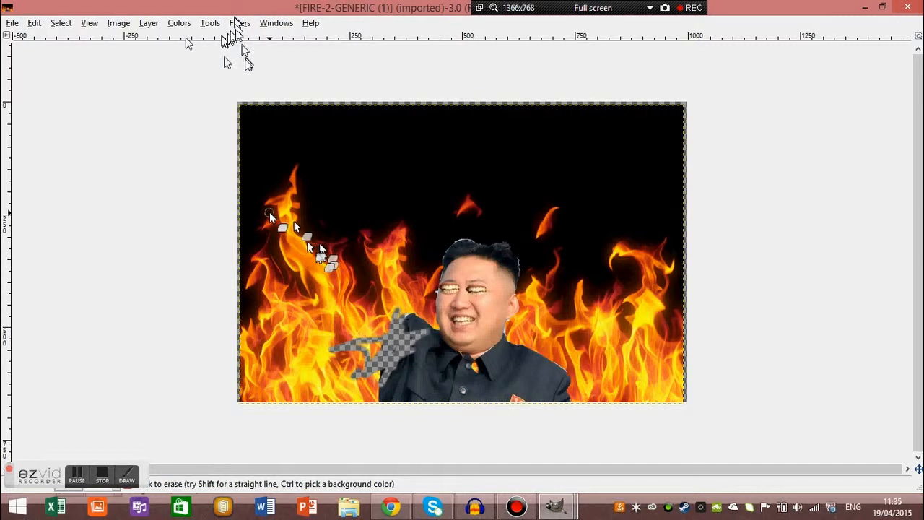